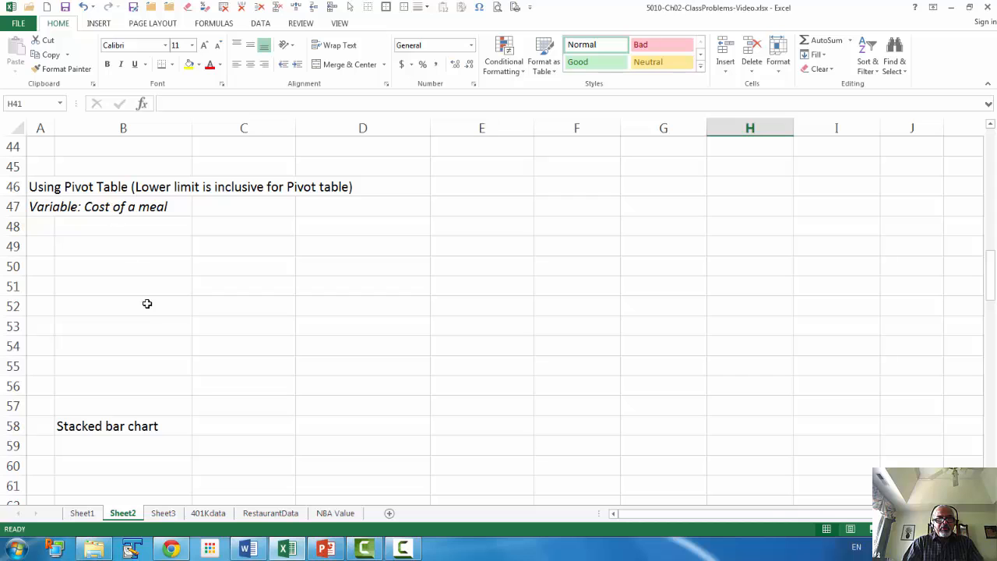
Select the whole restaurant data table with its headers, A16:G116, on the RestaurantData sheet
click(270, 514)
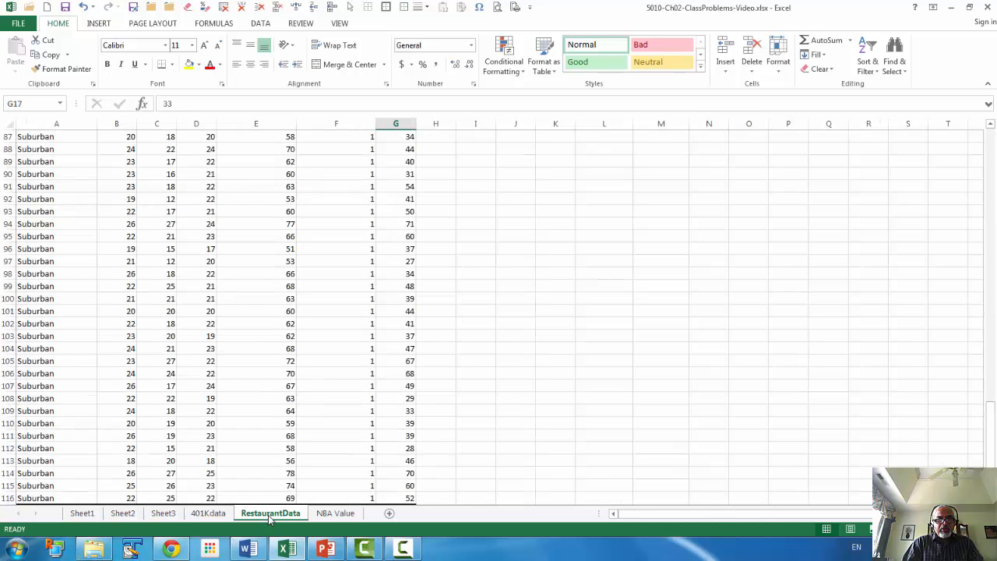
scroll(161, 324, up, 20)
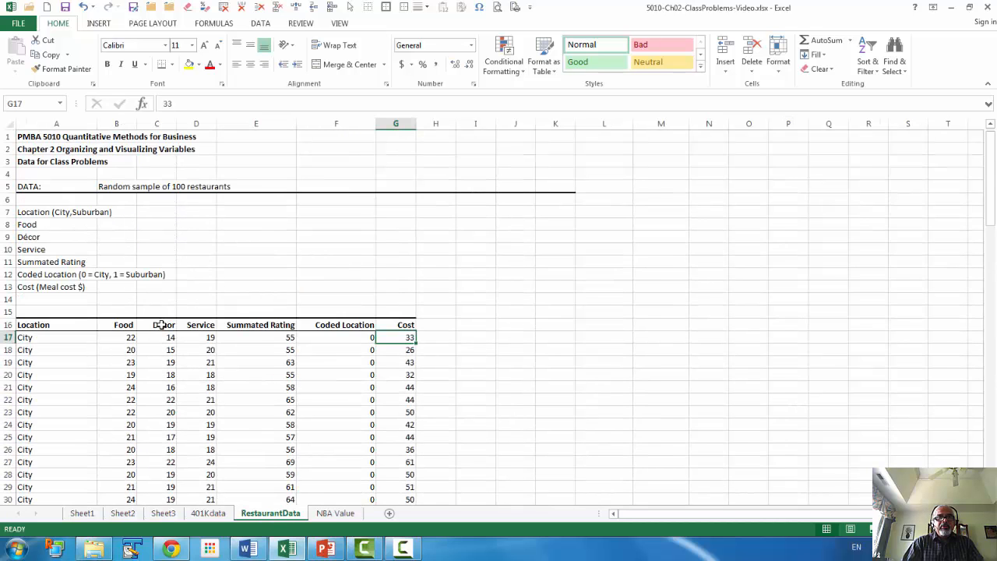
click(23, 326)
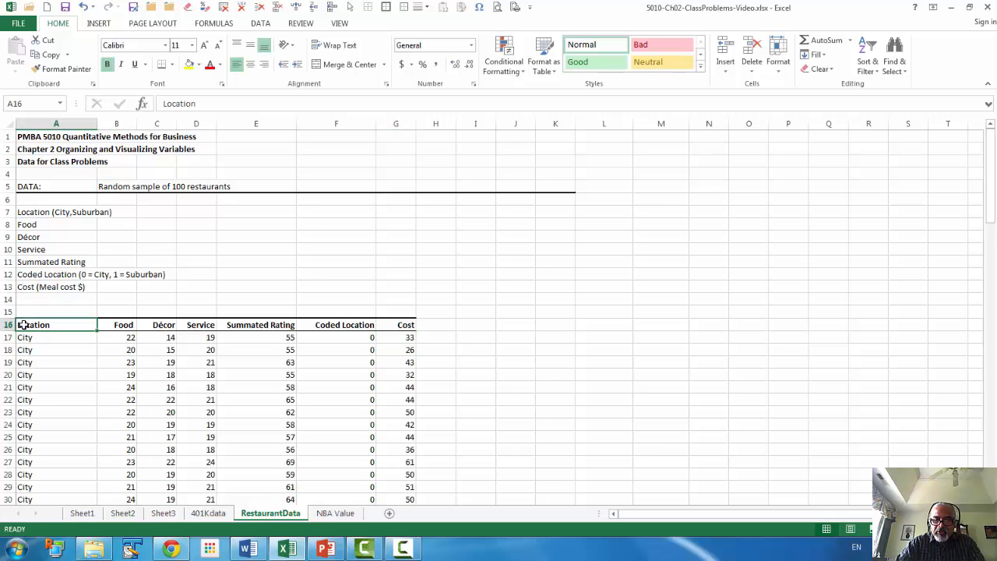
key(End)
key(shift+Down)
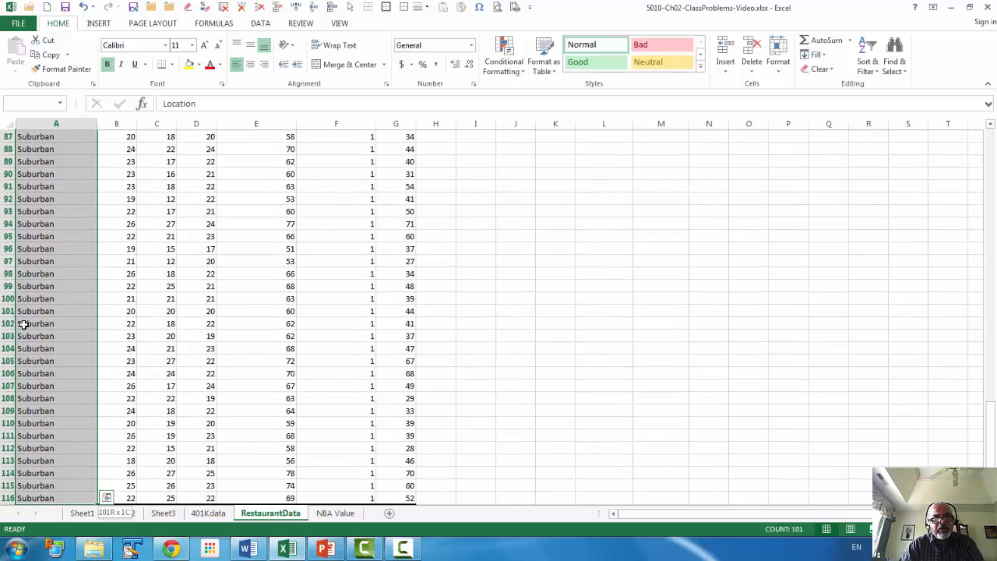
key(shift+Right)
key(shift+Right)
key(shift+Right)
key(shift+Right)
key(shift+Right)
key(shift+Right)
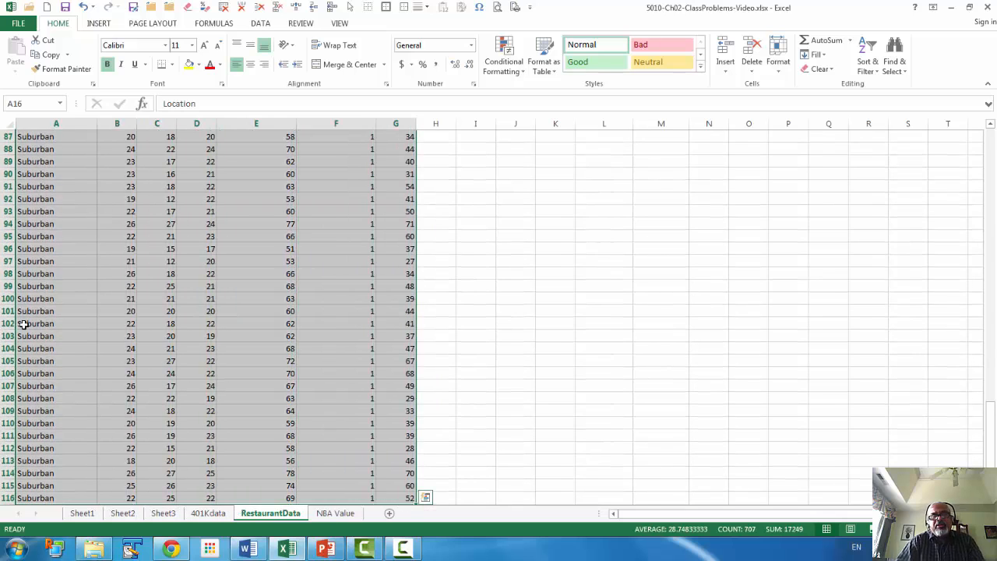
scroll(23, 325, up, 20)
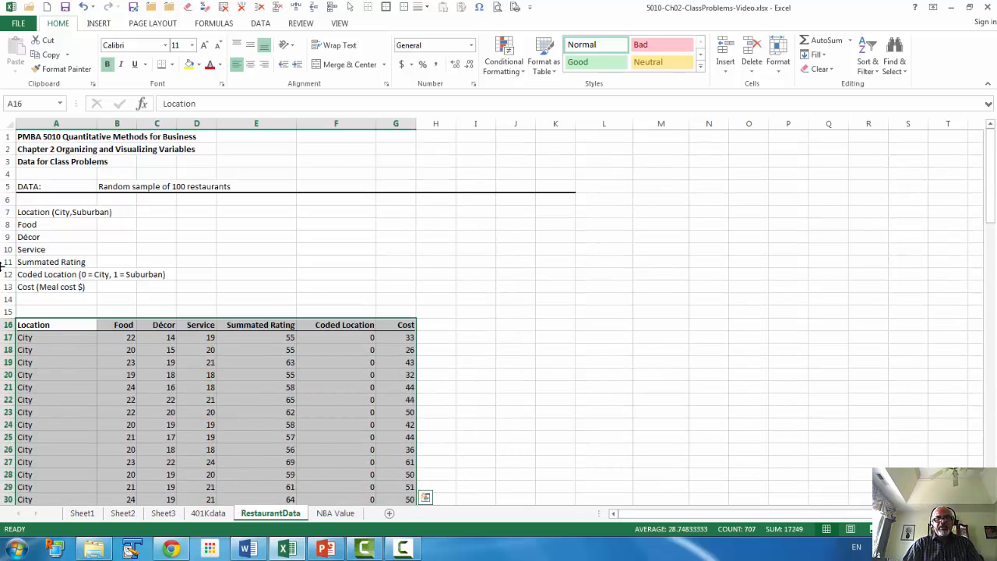
Create a PivotTable from the selected restaurant data, placed on the existing worksheet Sheet2 at cell AA46
click(107, 25)
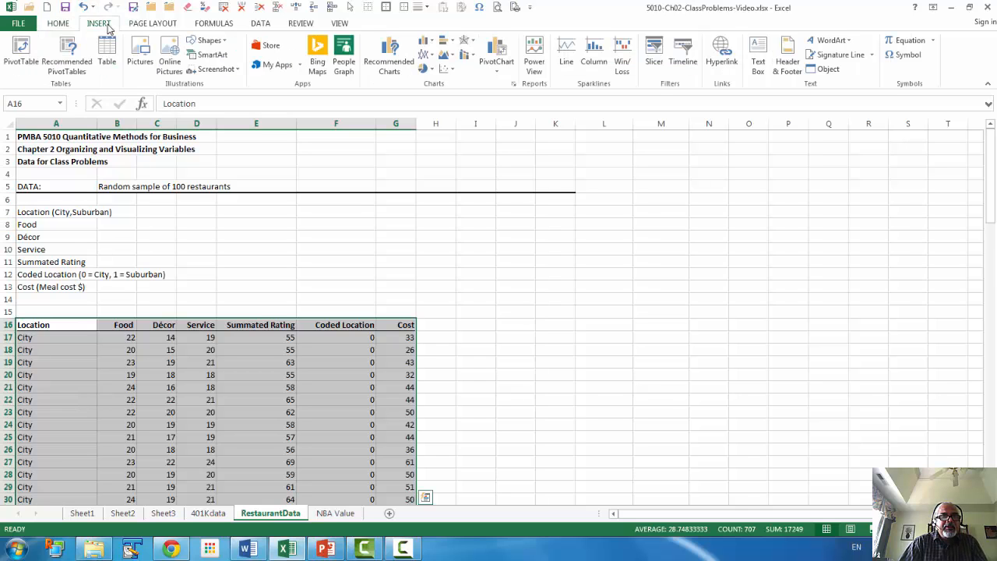
click(22, 56)
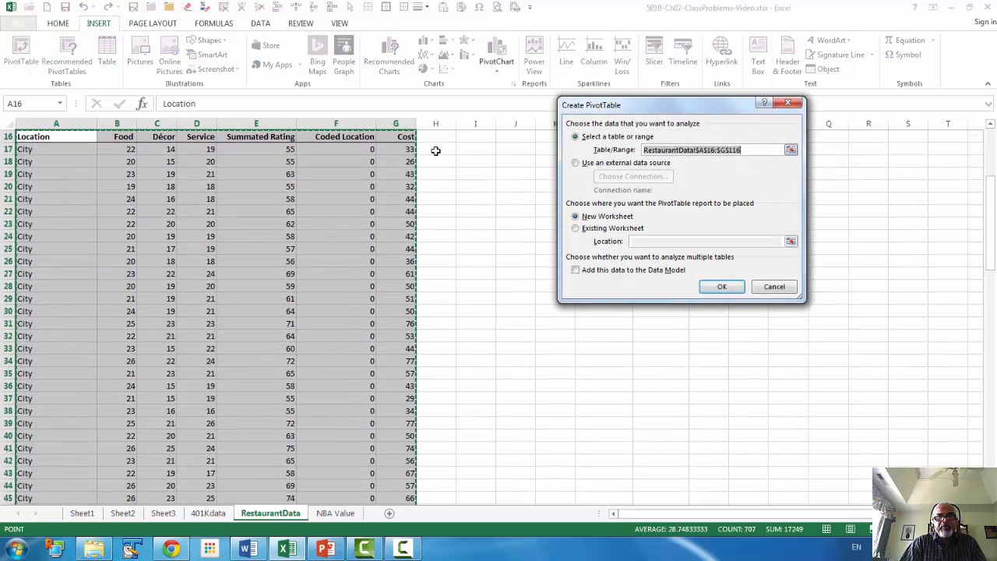
click(601, 231)
click(634, 240)
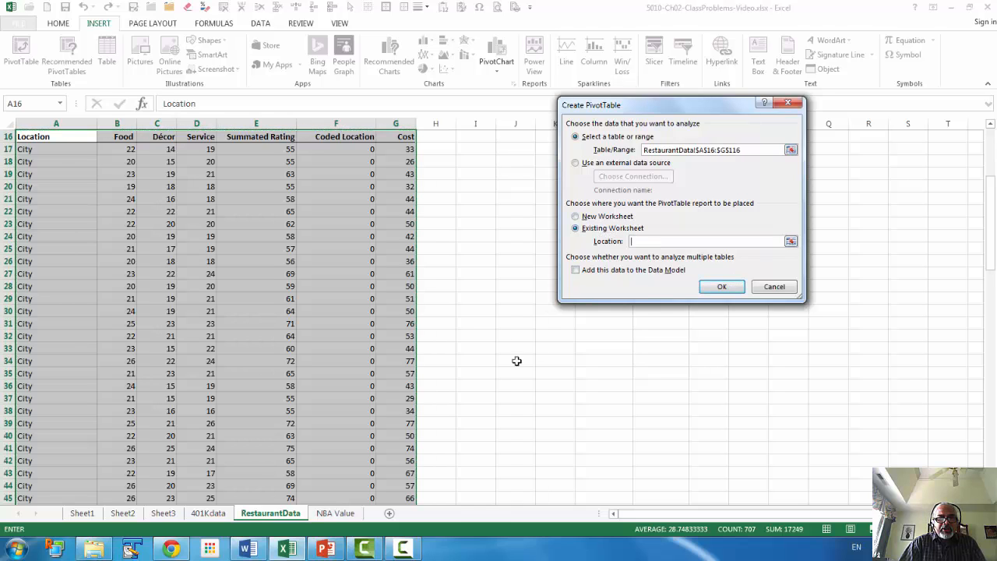
click(123, 513)
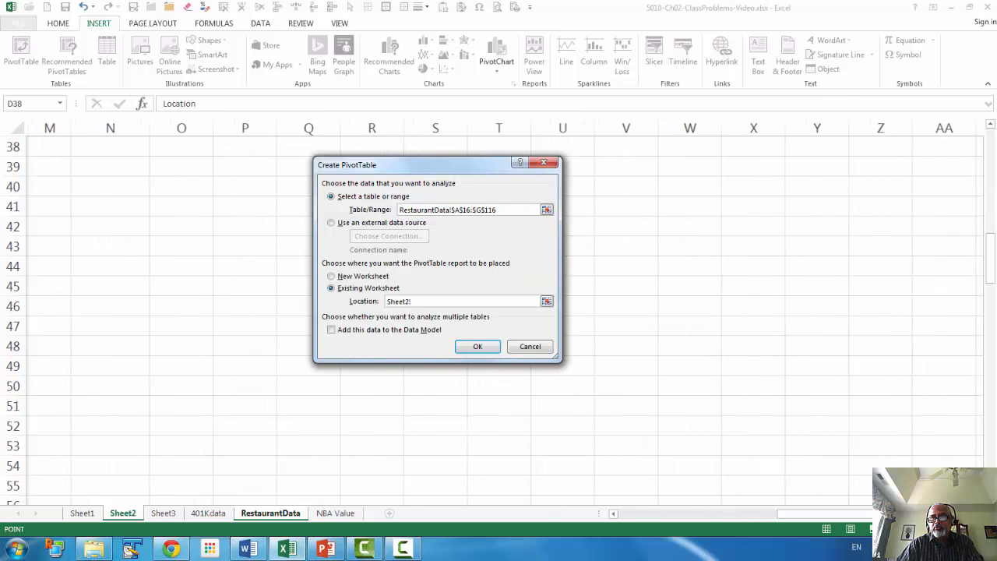
click(920, 306)
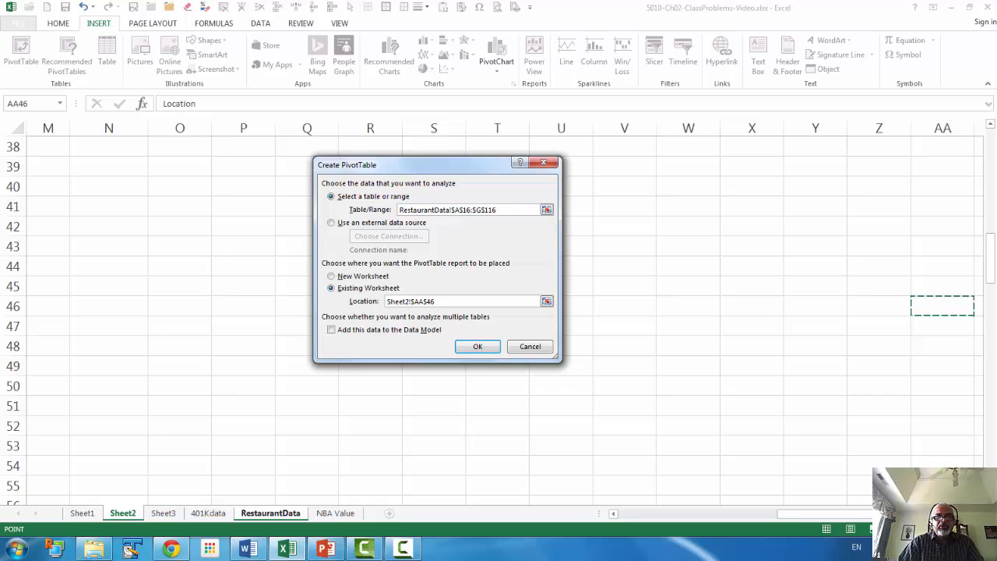
click(481, 350)
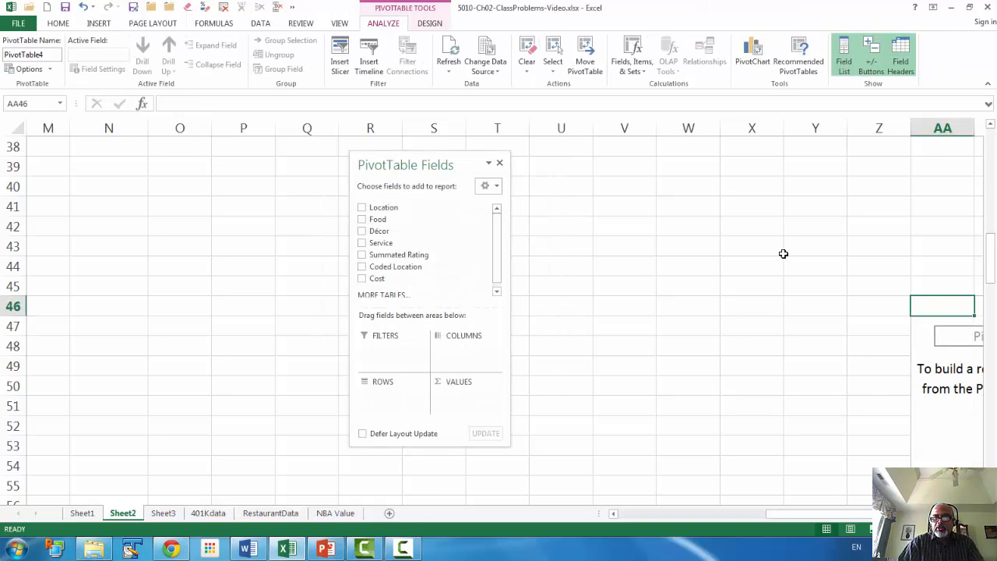
Add Cost as the PivotTable's row field and the count of Location as its values
drag(376, 281, 383, 398)
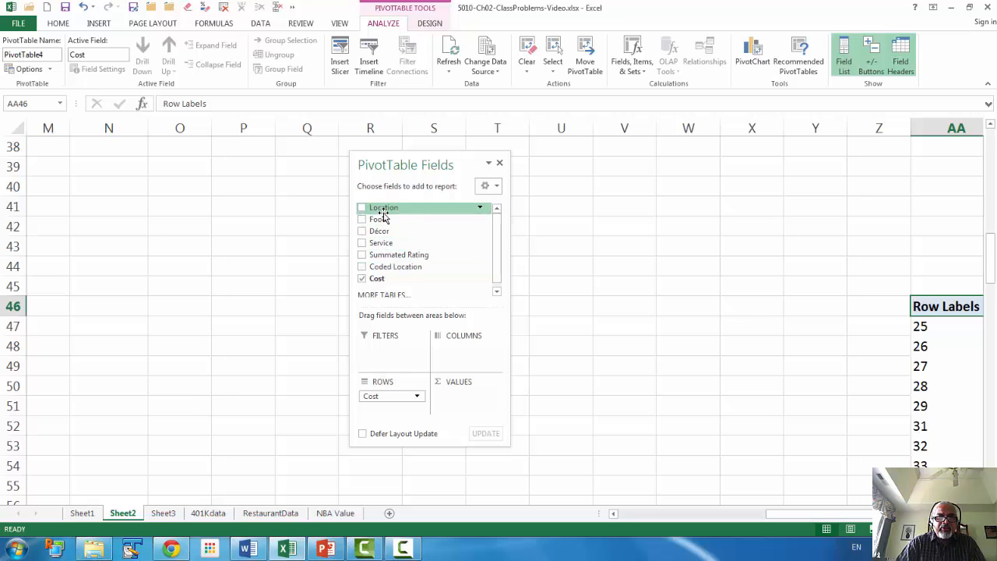
drag(383, 212, 457, 394)
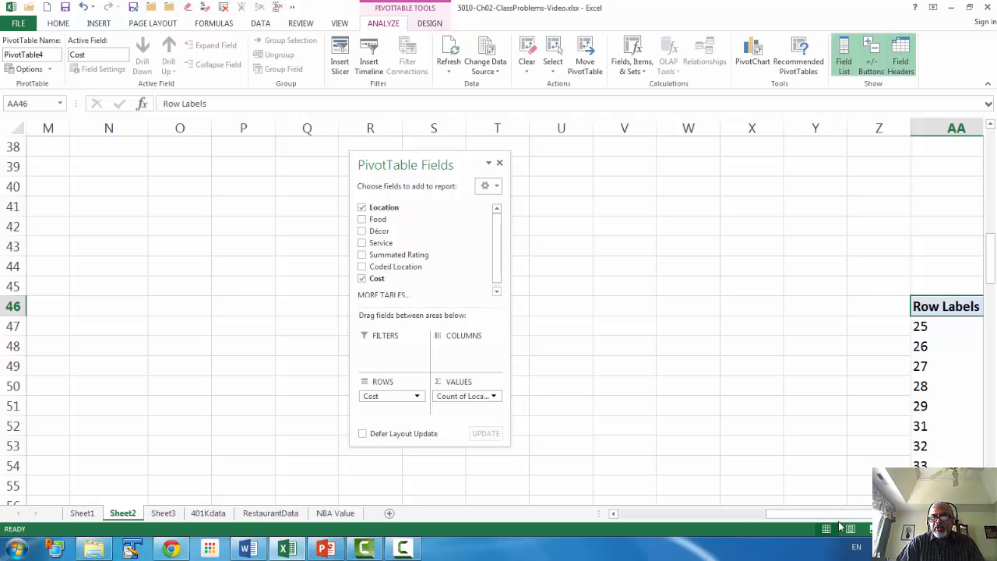
drag(838, 514, 887, 514)
scroll(943, 407, down, 6)
scroll(942, 407, down, 8)
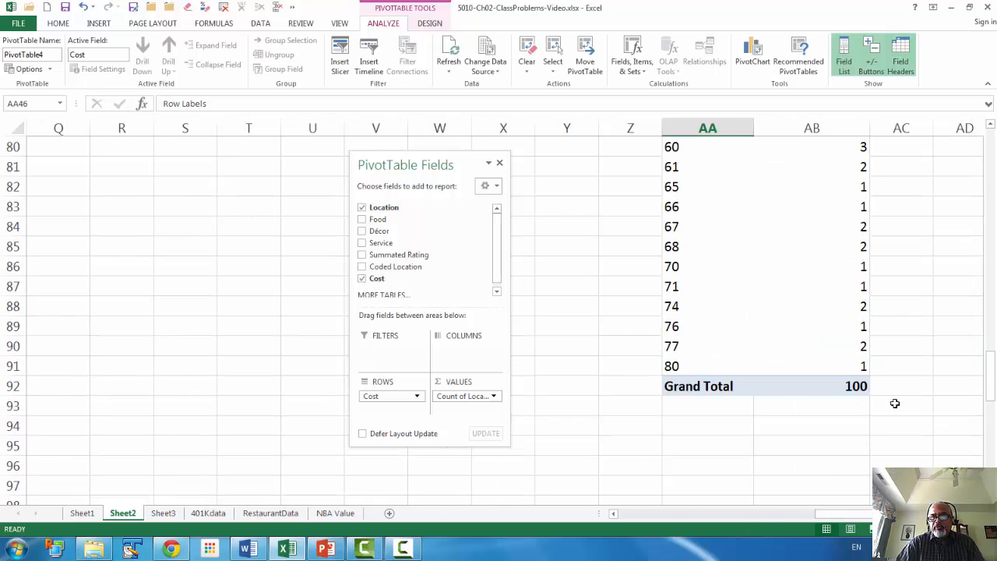
scroll(895, 403, up, 14)
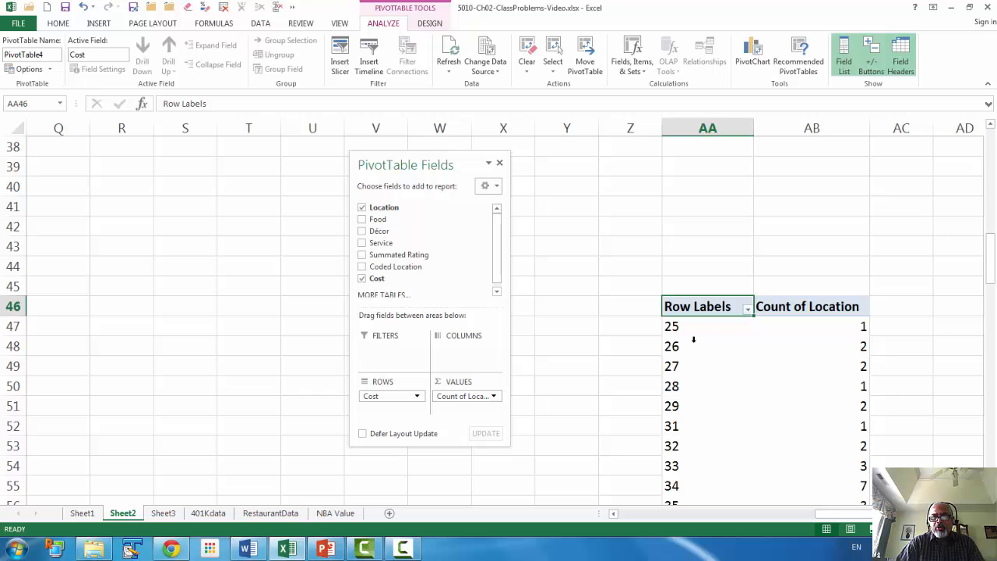
scroll(669, 341, down, 2)
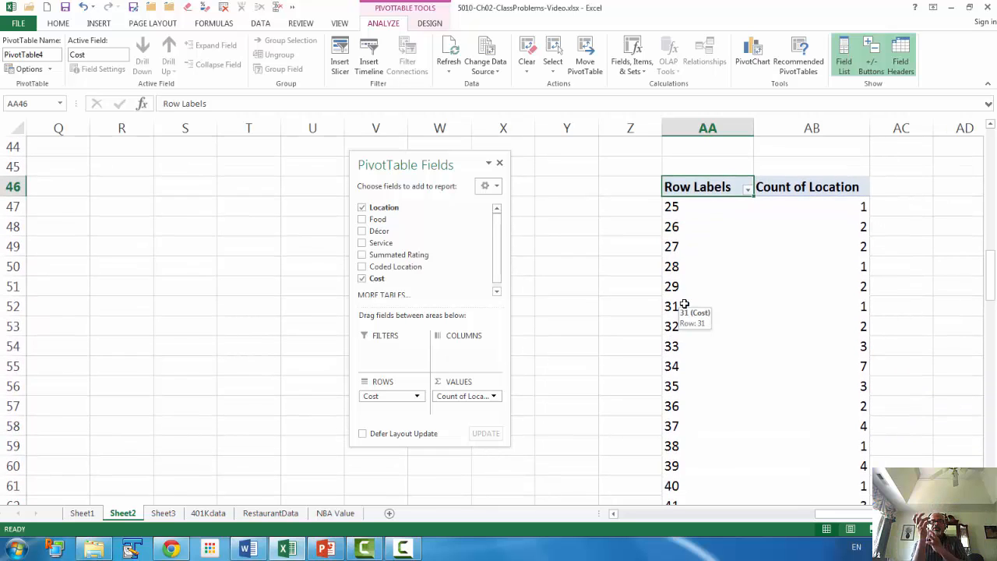
Group the PivotTable's cost row labels starting at 20 and ending at 80, in intervals of 10
click(677, 267)
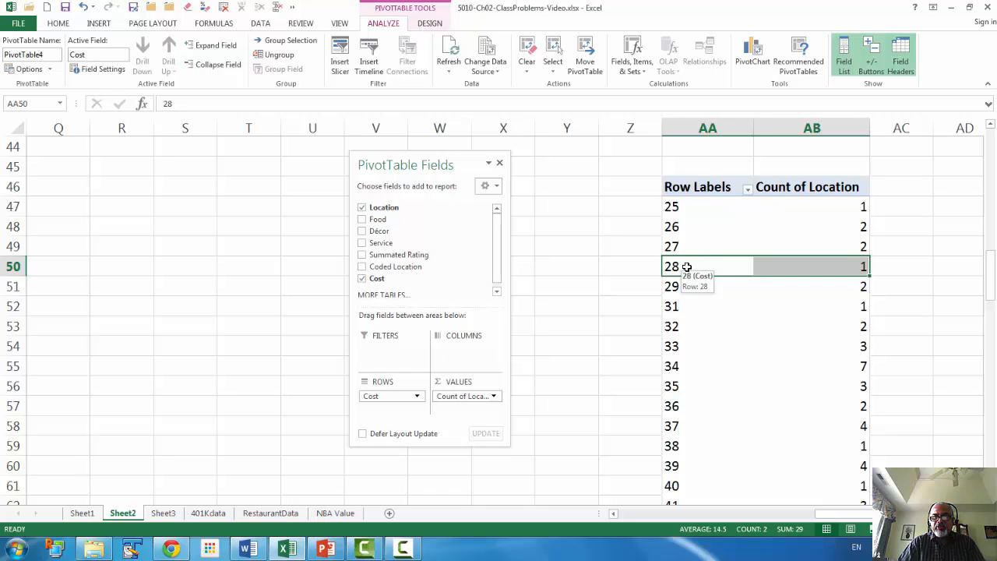
right_click(686, 267)
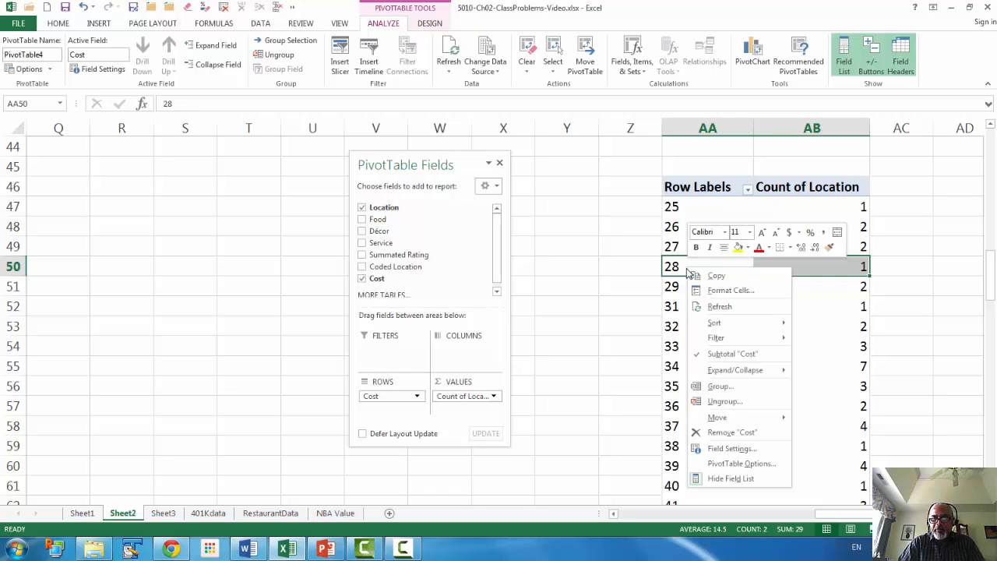
click(729, 388)
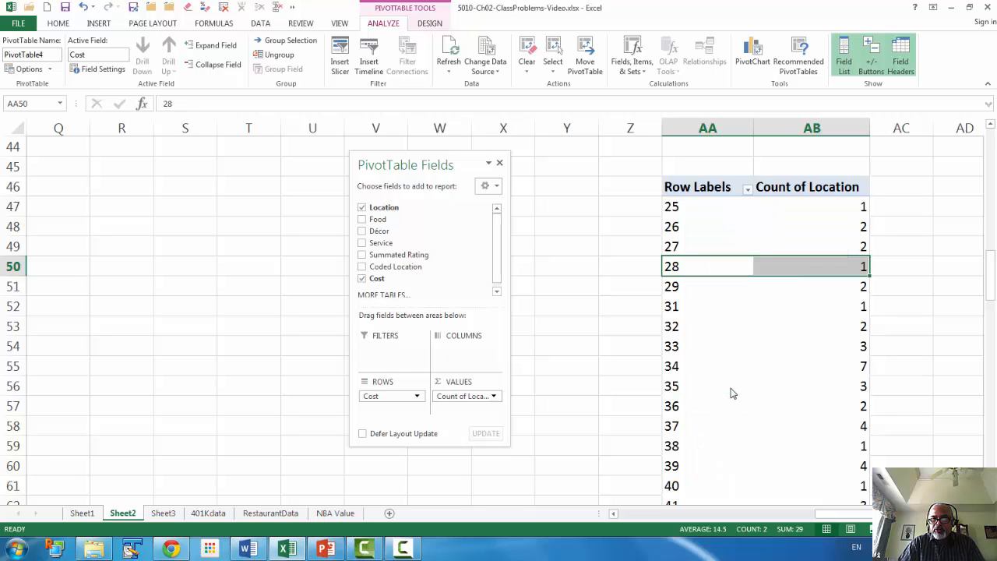
drag(721, 333, 559, 216)
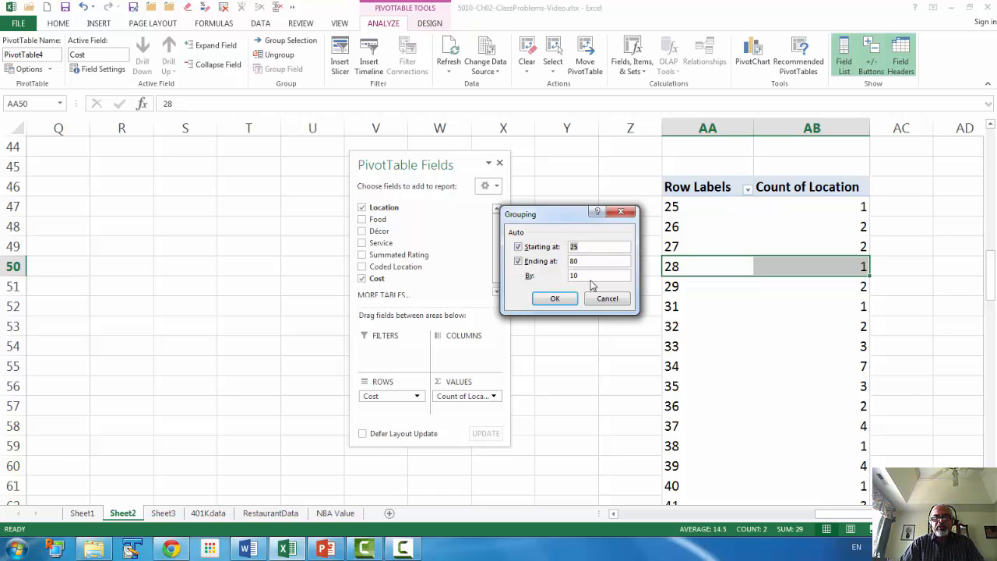
click(592, 247)
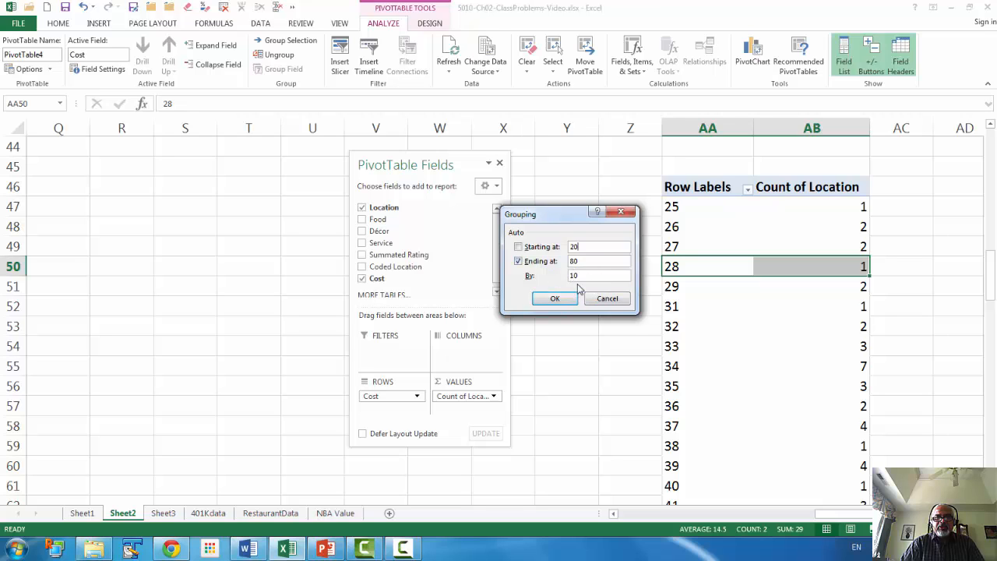
click(555, 298)
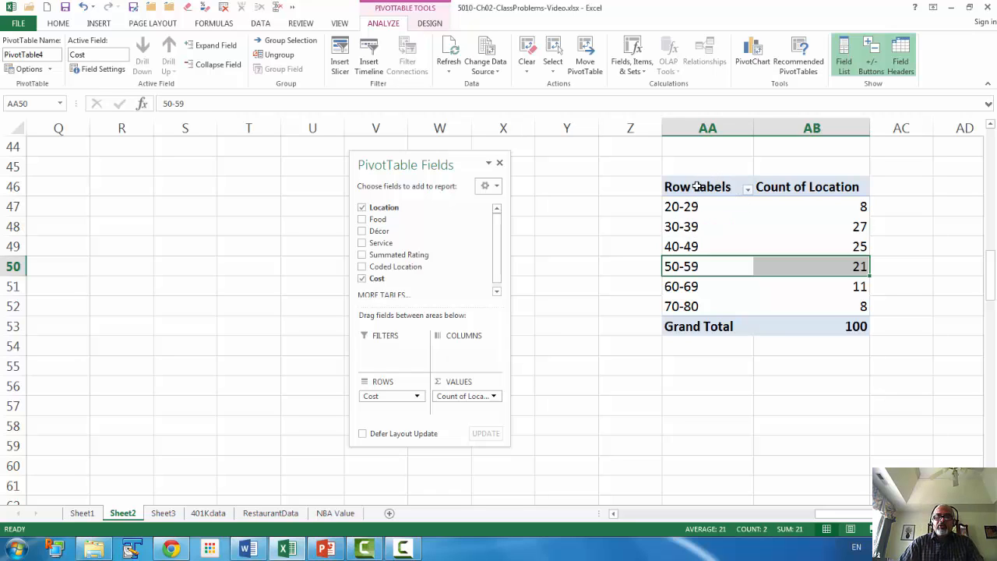
Move the entire grouped PivotTable to cell B48, under the "Variable: Cost of a meal" line
drag(701, 185, 838, 321)
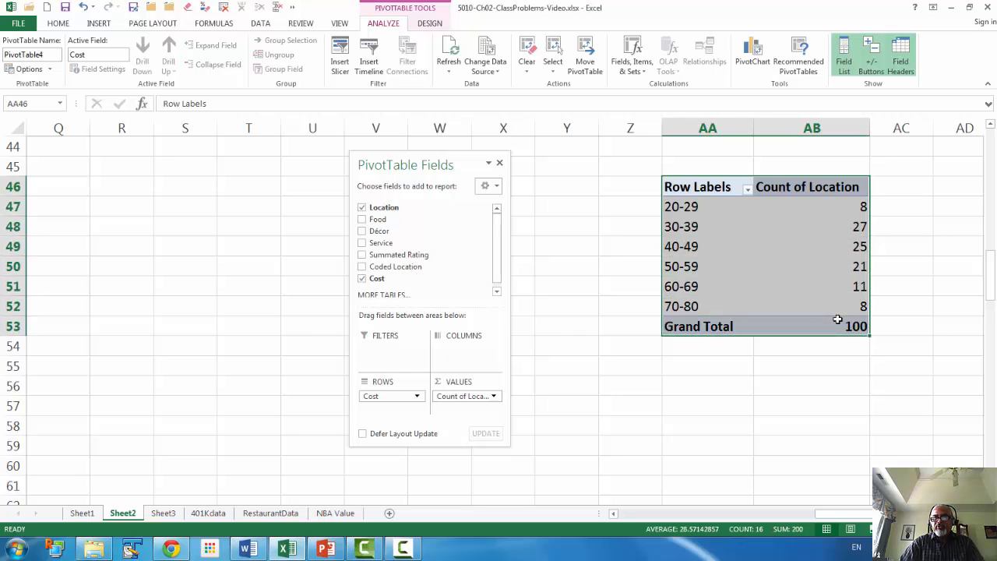
click(791, 179)
drag(697, 187, 817, 320)
drag(710, 187, 75, 272)
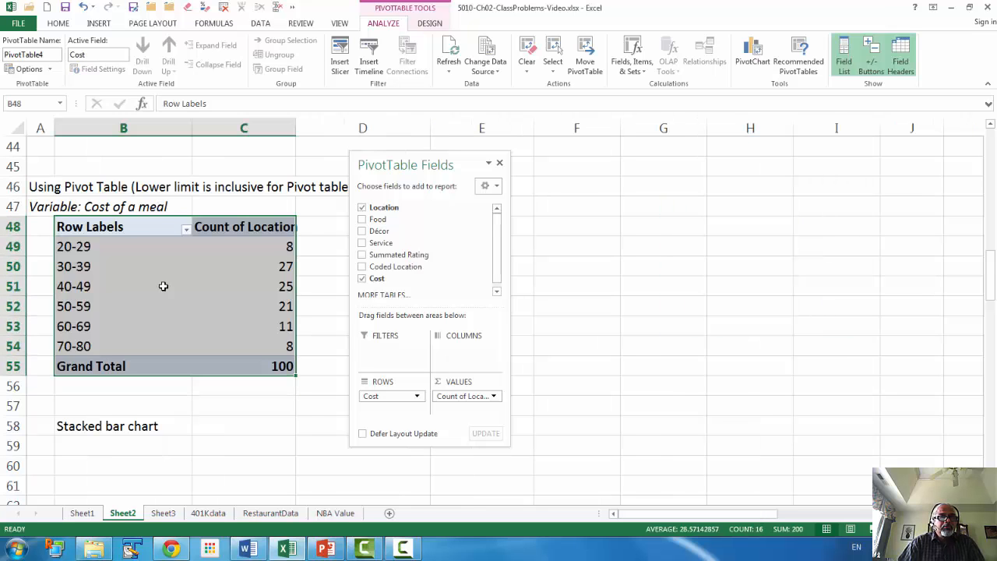
Rename the PivotTable headers in B48 and C48 to "Cost of a meal" and "Frequency"
click(101, 226)
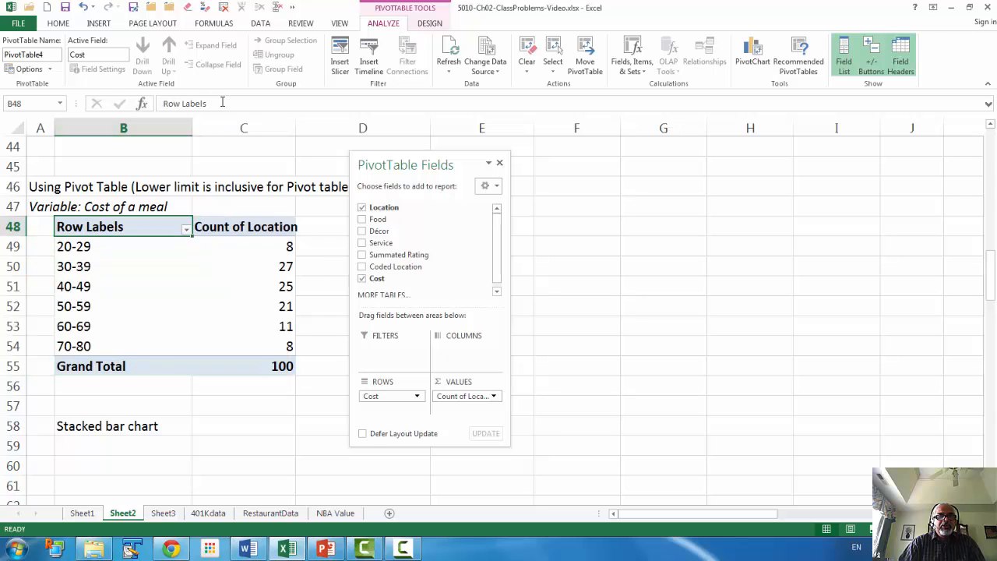
text(Cost)
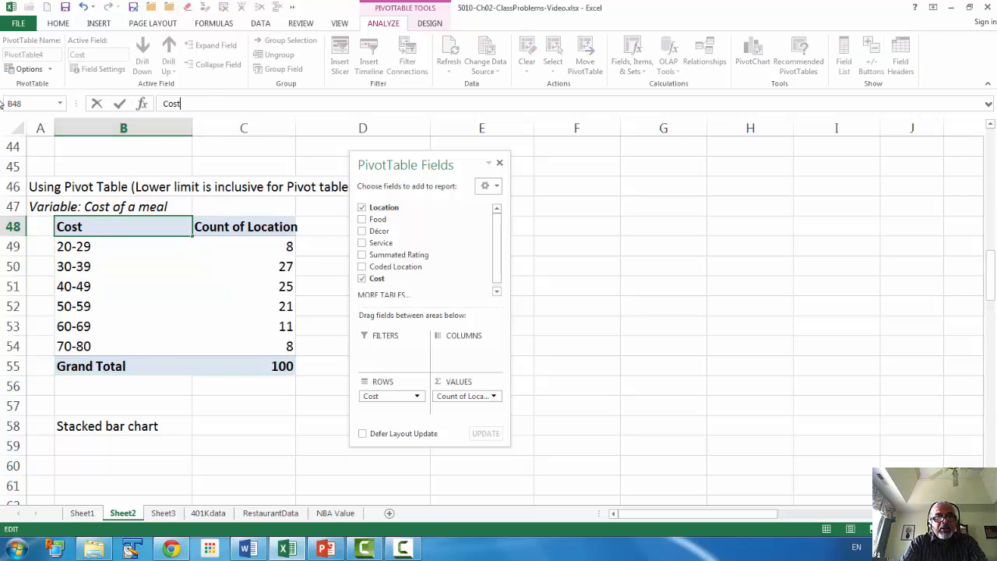
text( of a mealk)
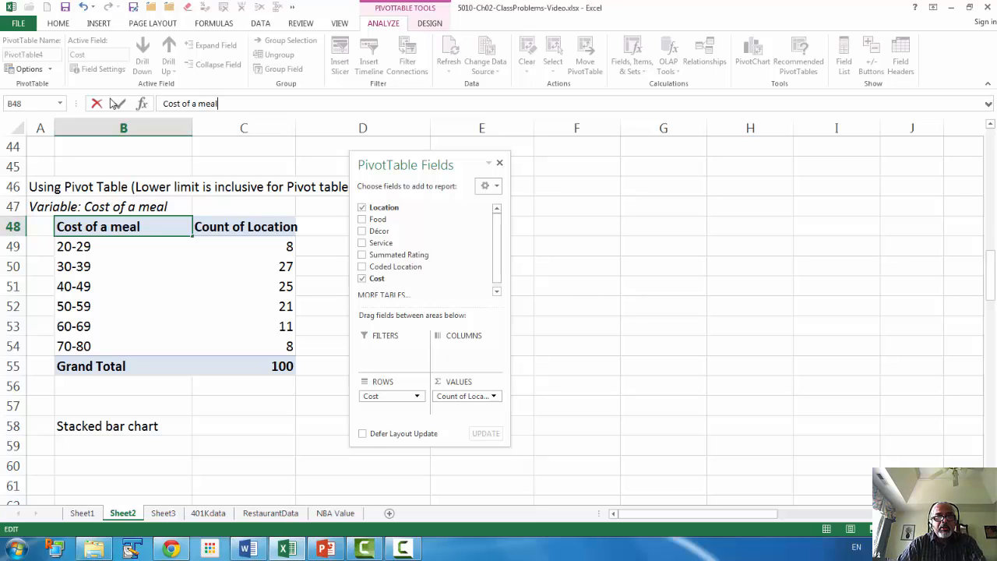
click(249, 224)
text(F)
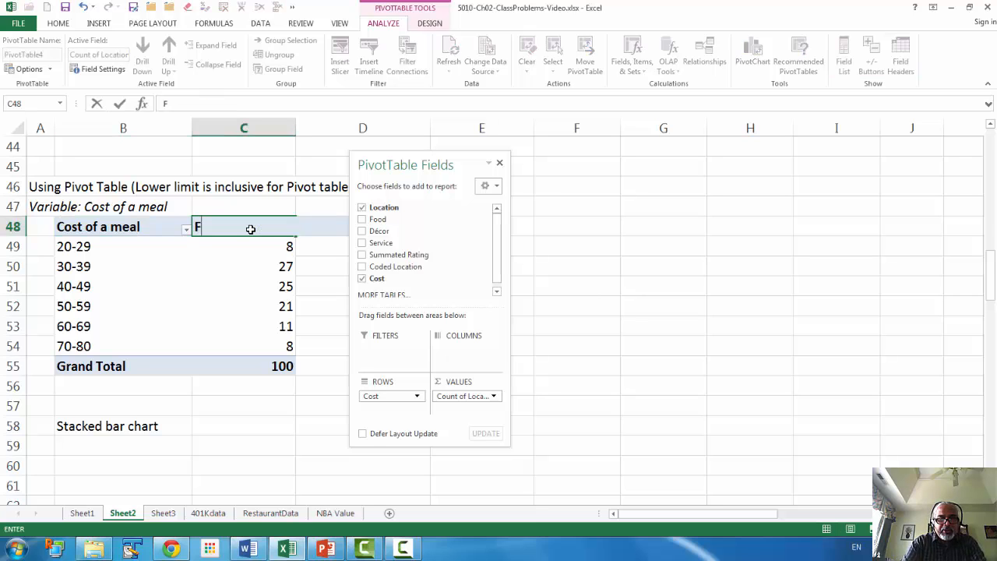
text(requency)
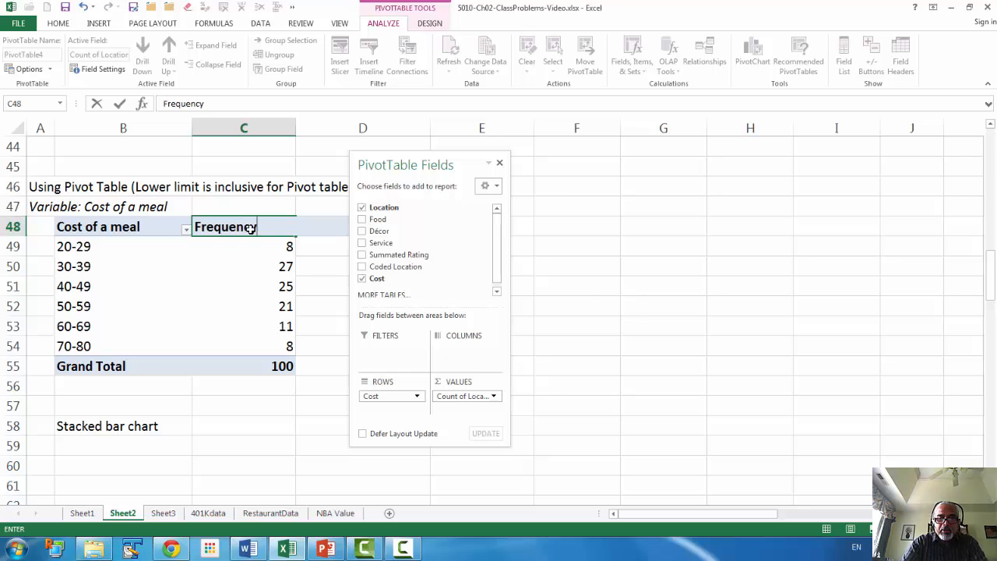
key(Return)
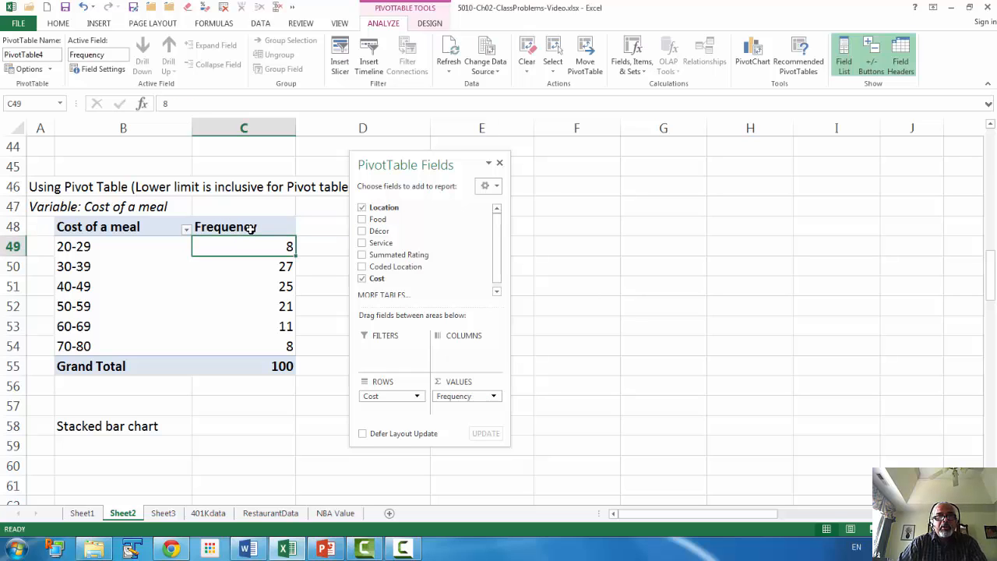
Right-align the Frequency header in C48 and close the PivotTable field list
click(251, 226)
click(59, 23)
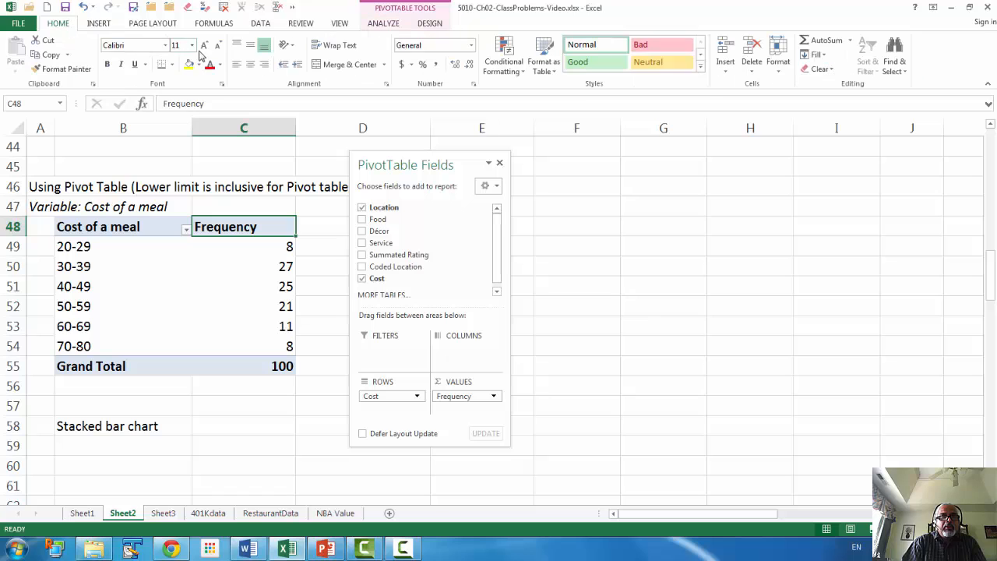
click(250, 64)
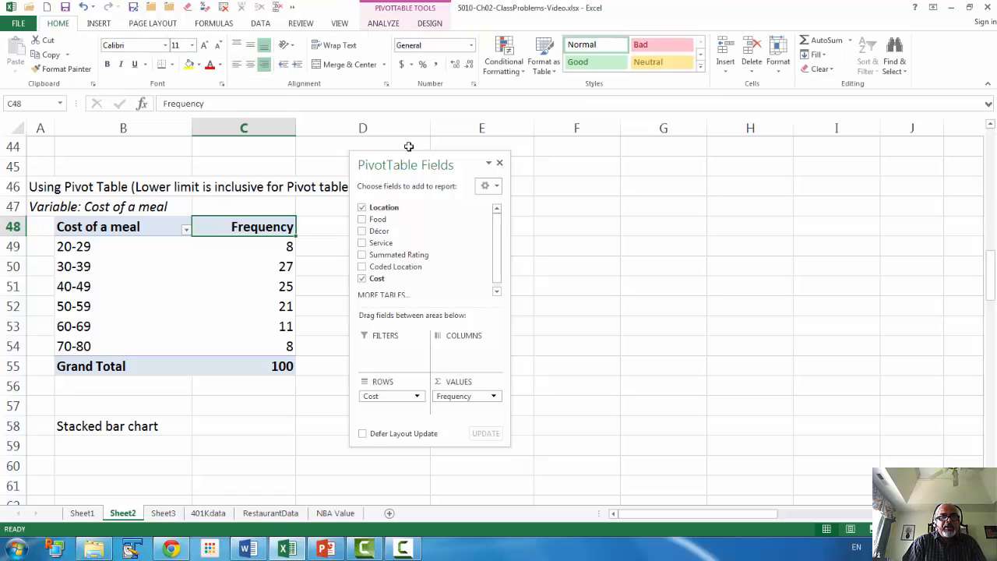
click(499, 162)
scroll(402, 359, up, 1)
scroll(402, 359, up, 1)
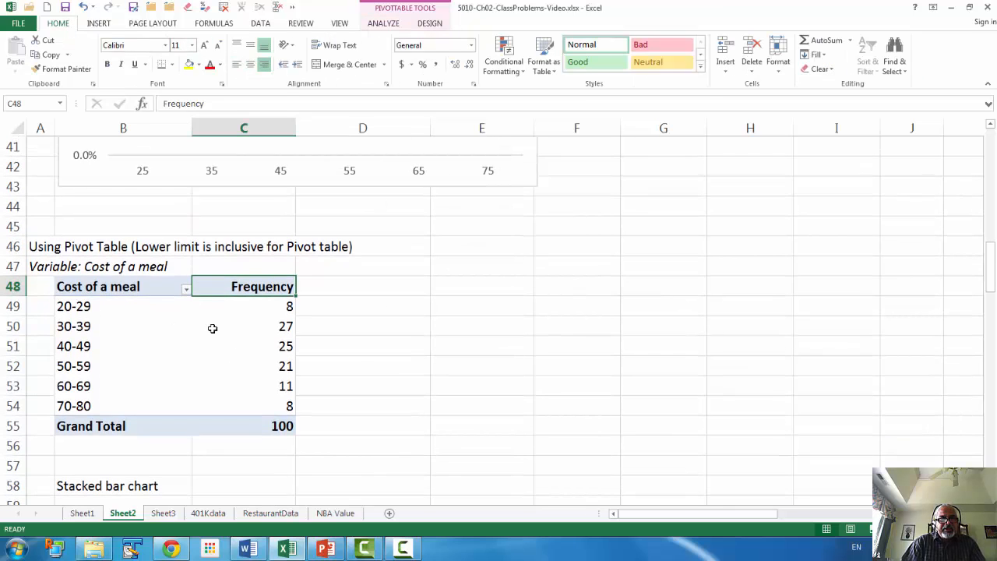
scroll(362, 348, up, 1)
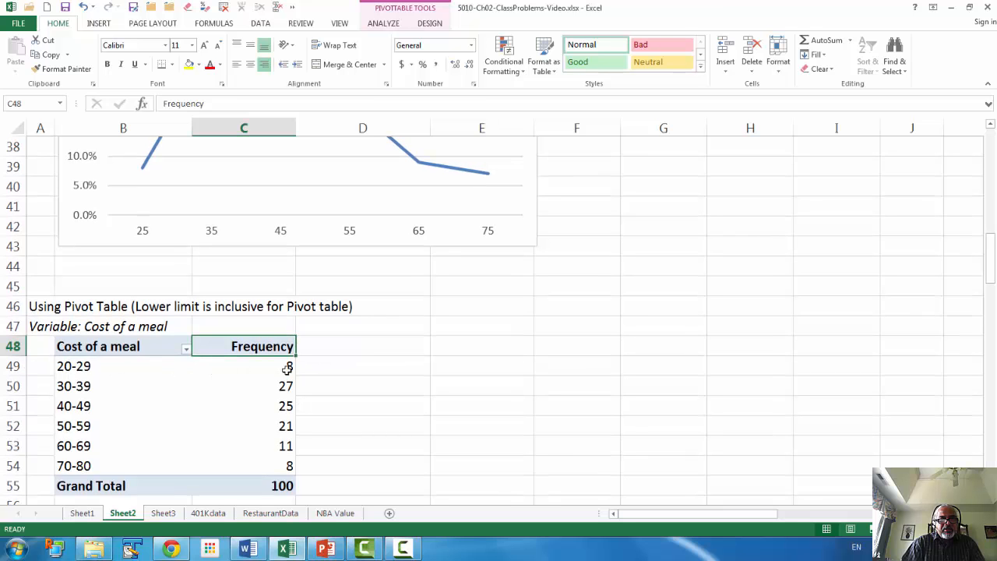
Compare the PivotTable's class frequencies with those of the FREQUENCY function table starting in row 20
scroll(365, 369, up, 8)
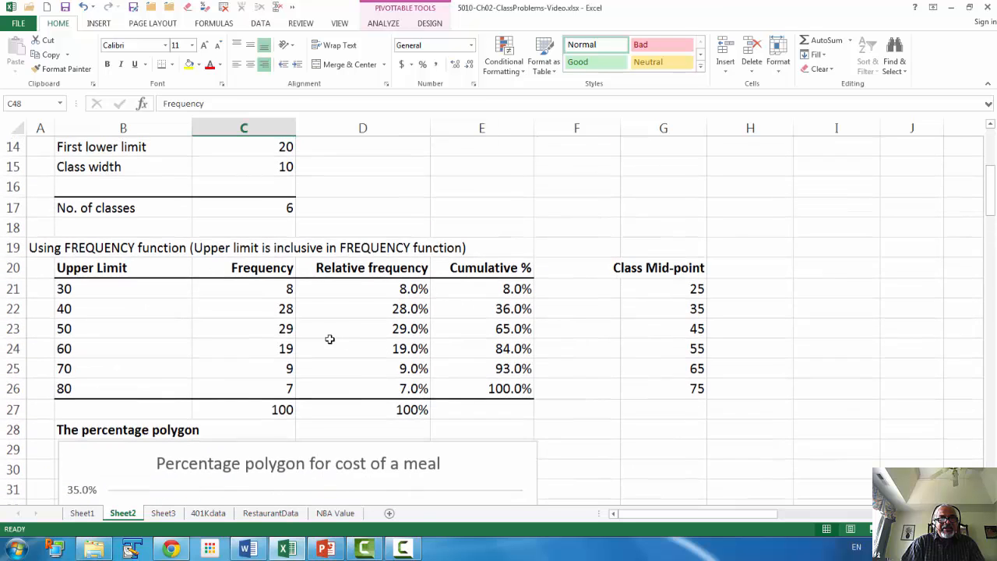
scroll(334, 296, up, 2)
scroll(271, 337, down, 1)
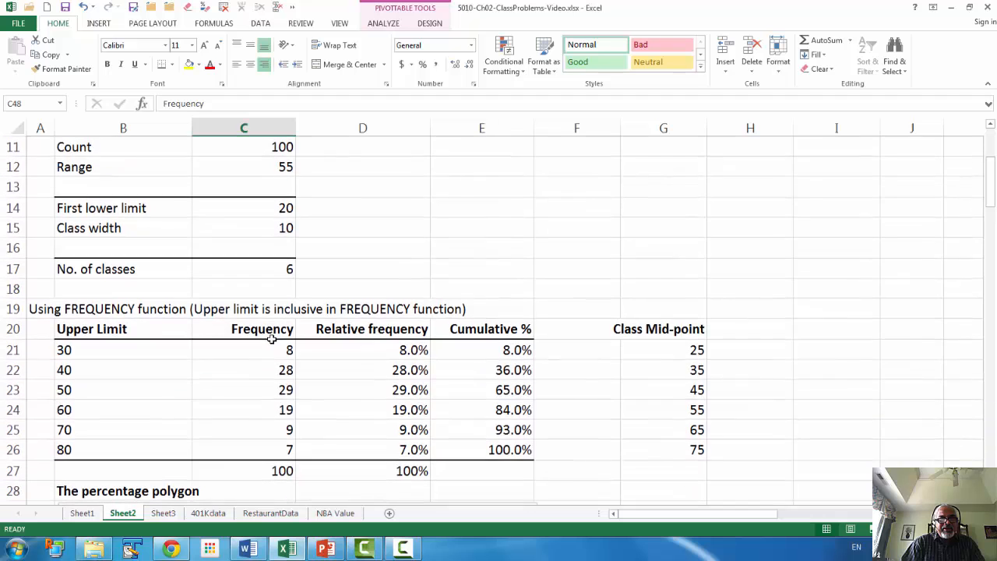
scroll(288, 376, down, 7)
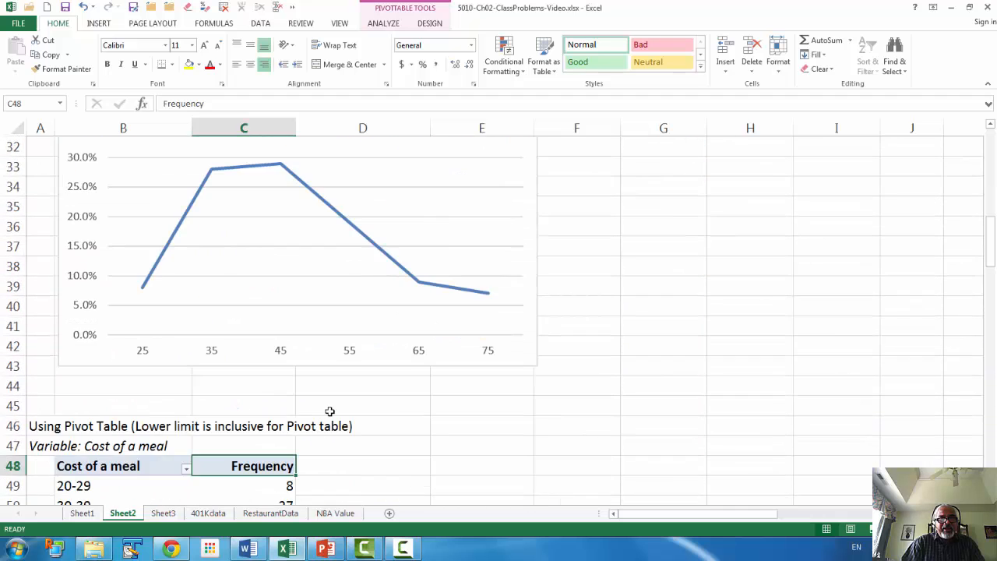
scroll(330, 411, down, 2)
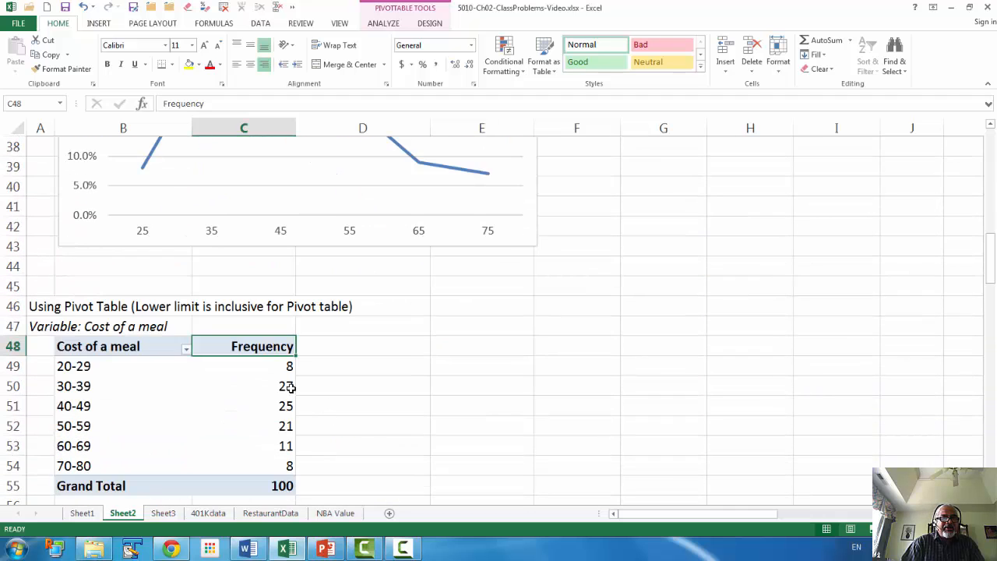
scroll(289, 388, up, 5)
scroll(143, 203, up, 2)
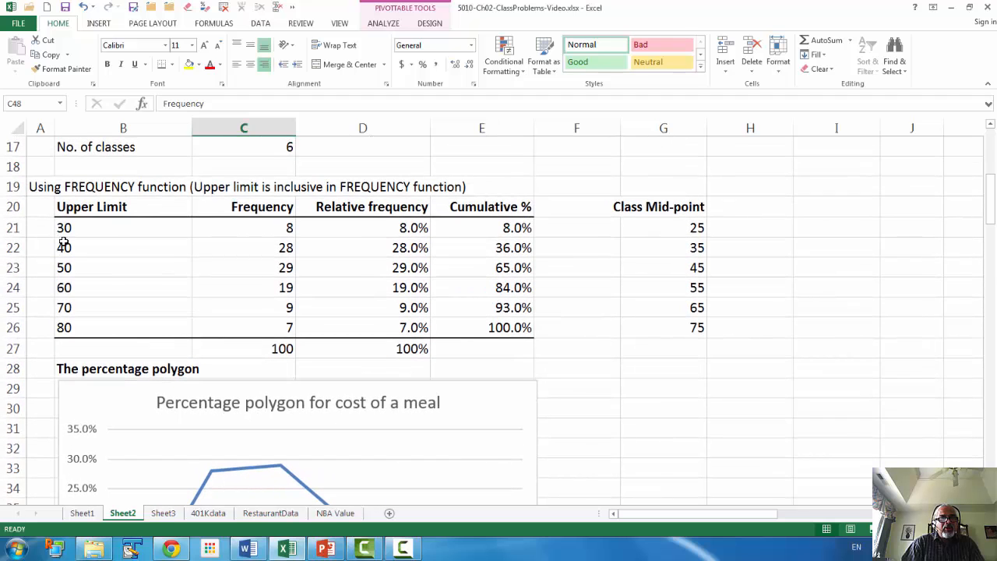
scroll(85, 242, down, 1)
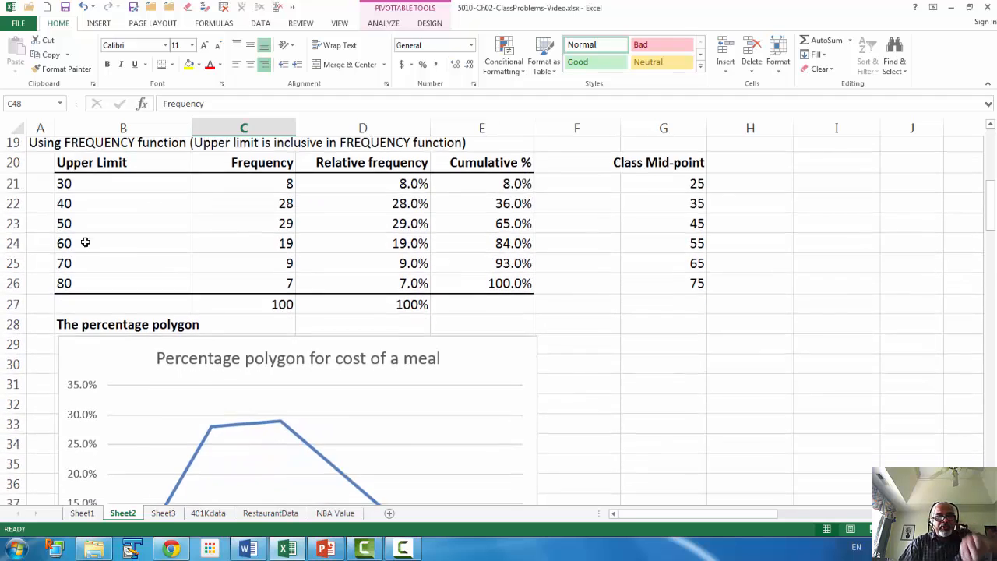
scroll(86, 243, down, 7)
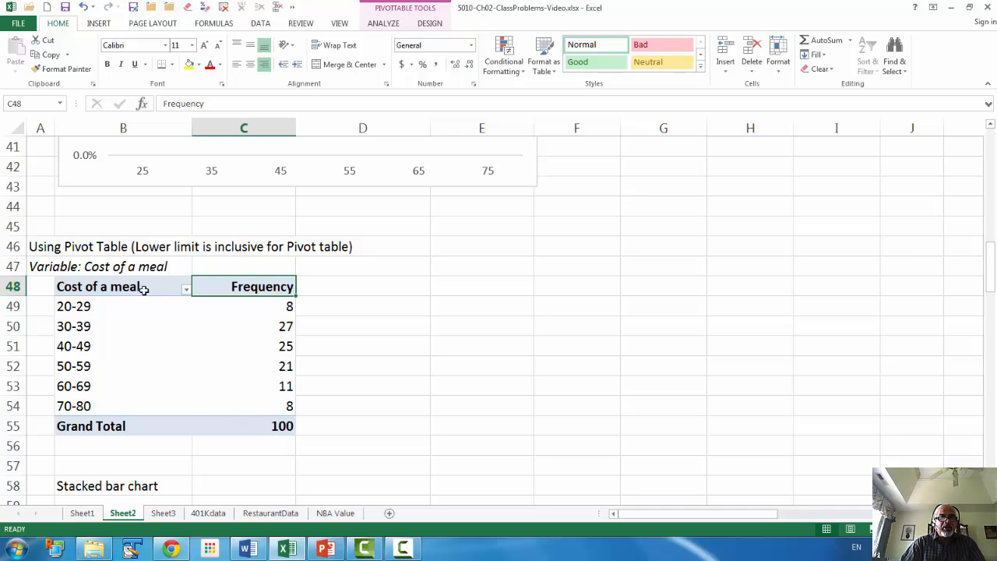
Hide the field headers of the grouped meal cost PivotTable
click(98, 320)
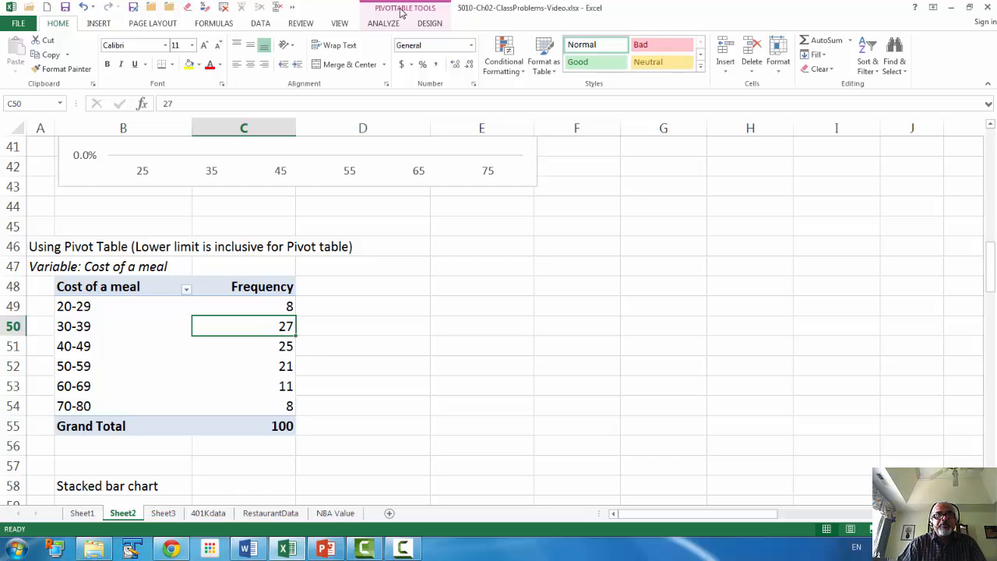
click(420, 24)
click(389, 24)
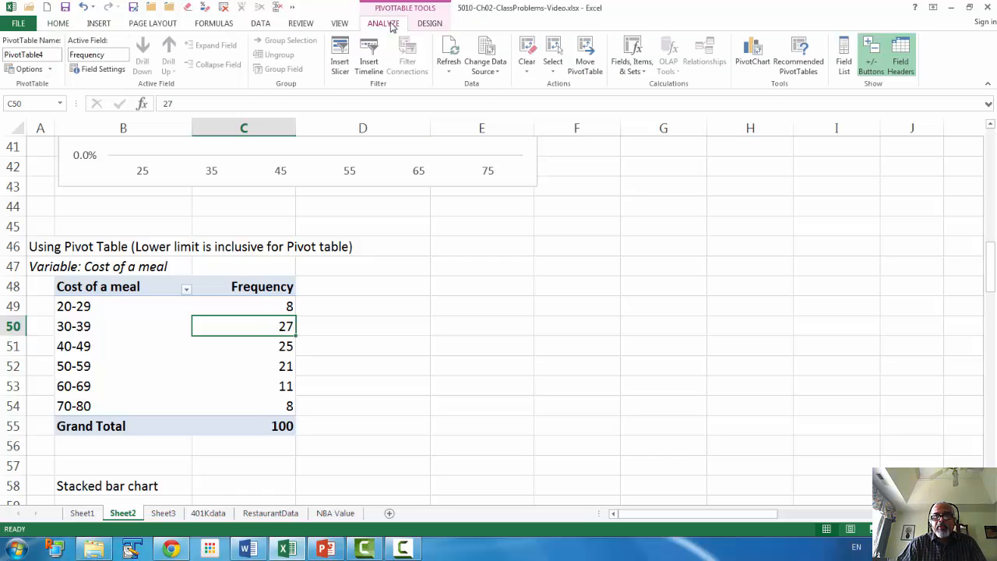
click(915, 62)
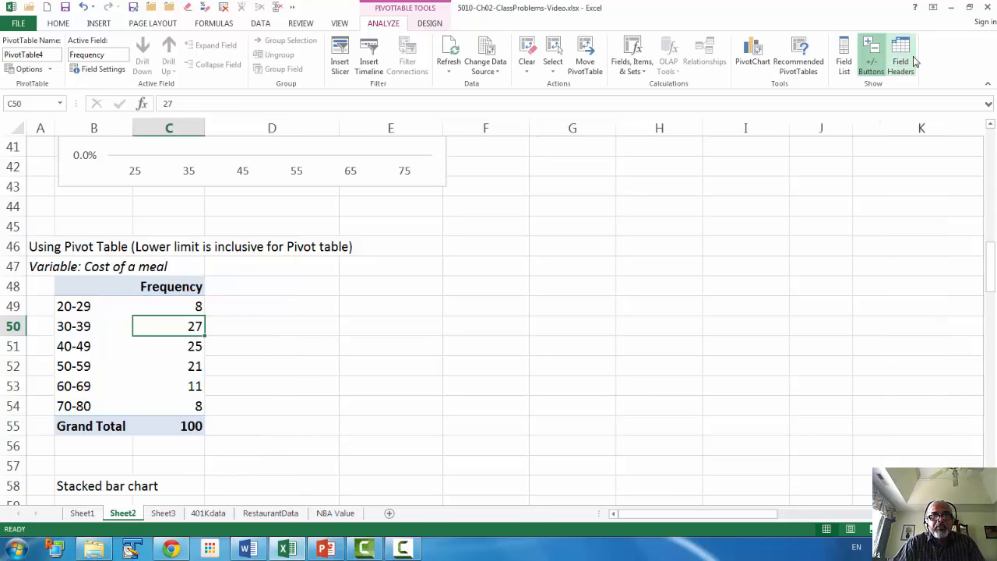
Add the Location field to the PivotTable's columns and close the field list
click(844, 60)
click(870, 57)
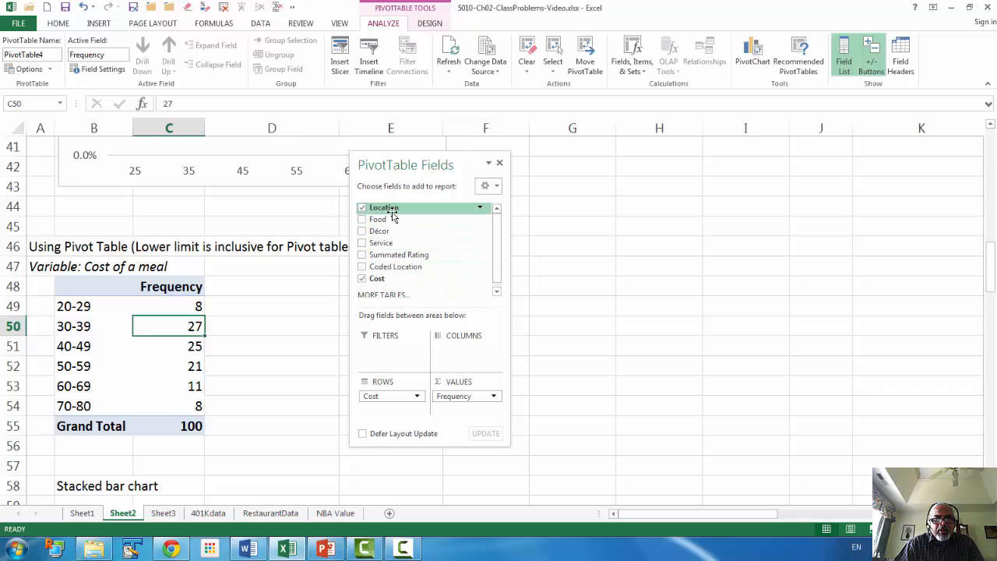
drag(412, 209, 461, 352)
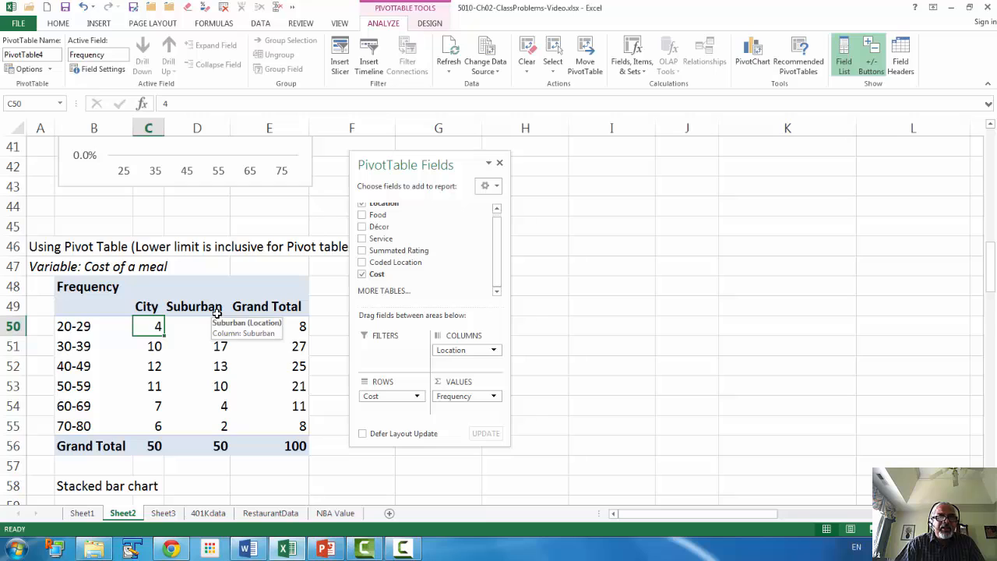
click(500, 163)
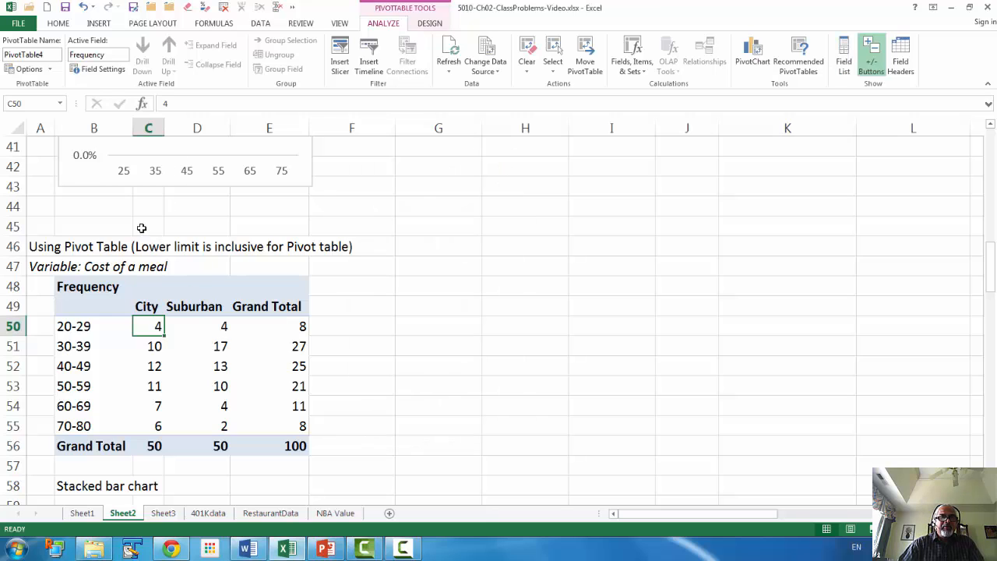
Widen columns C to E to one equal width and right-align the City, Suburban and Grand Total headers in C49:E49
drag(152, 128, 265, 127)
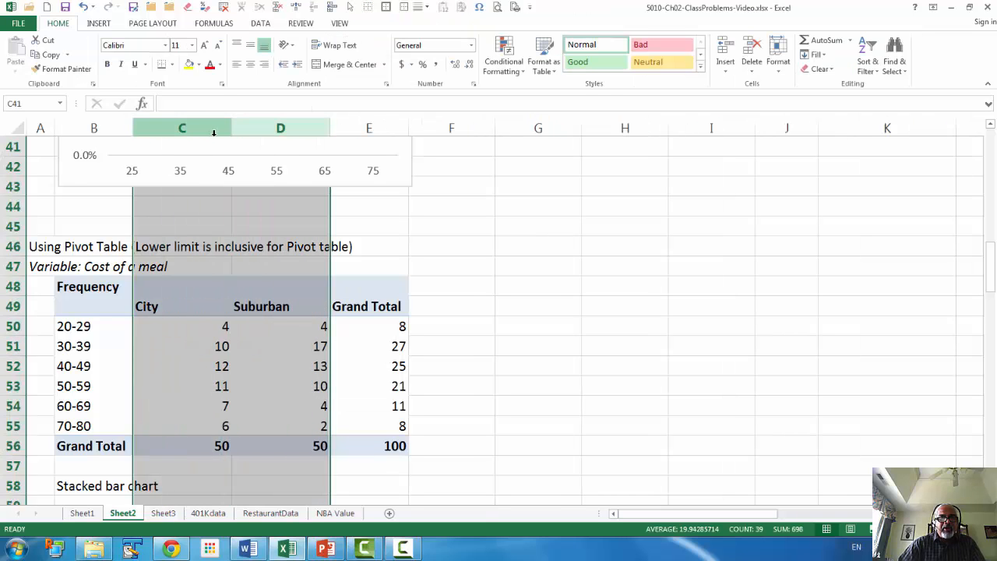
drag(189, 128, 381, 128)
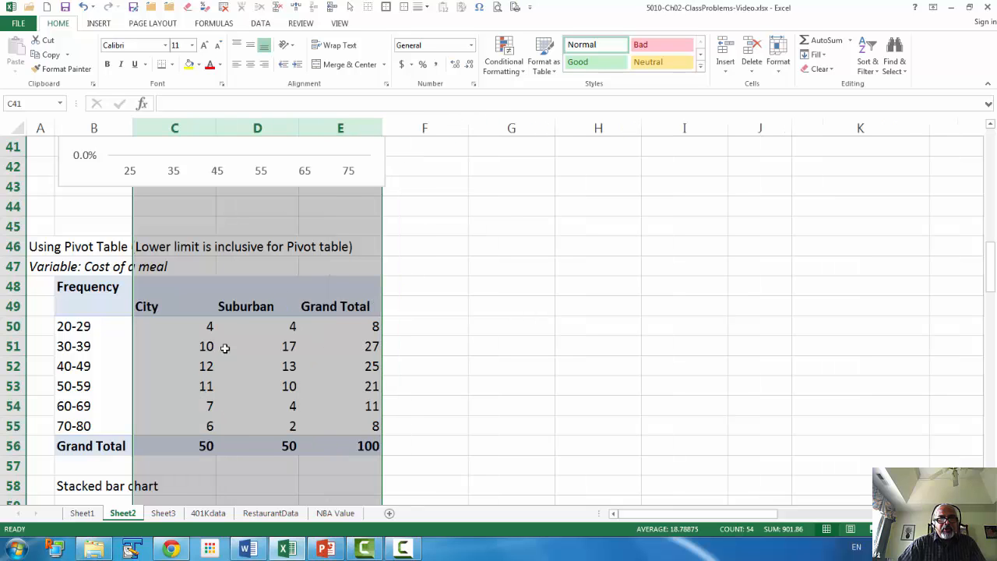
scroll(250, 340, up, 13)
scroll(255, 346, down, 11)
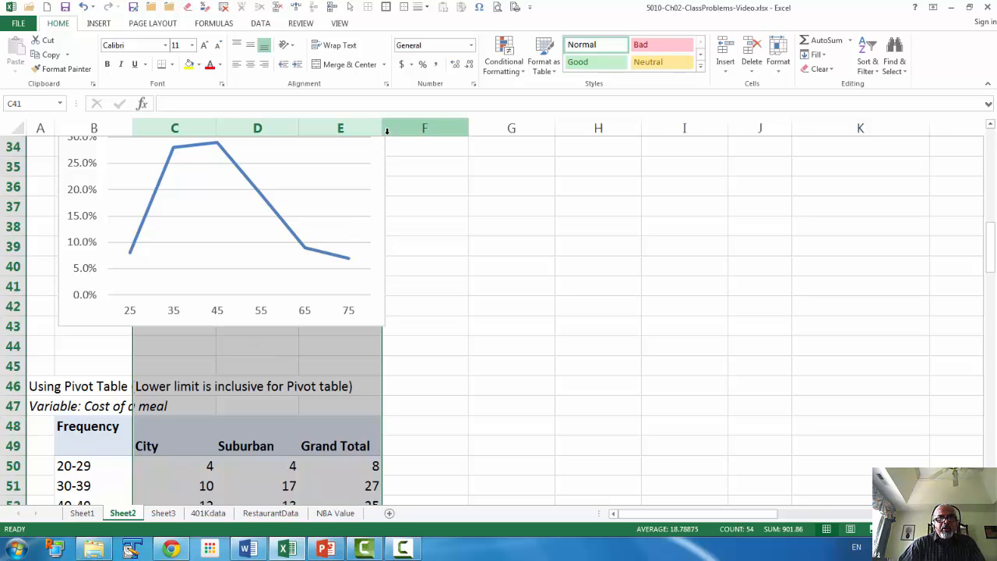
drag(382, 128, 404, 129)
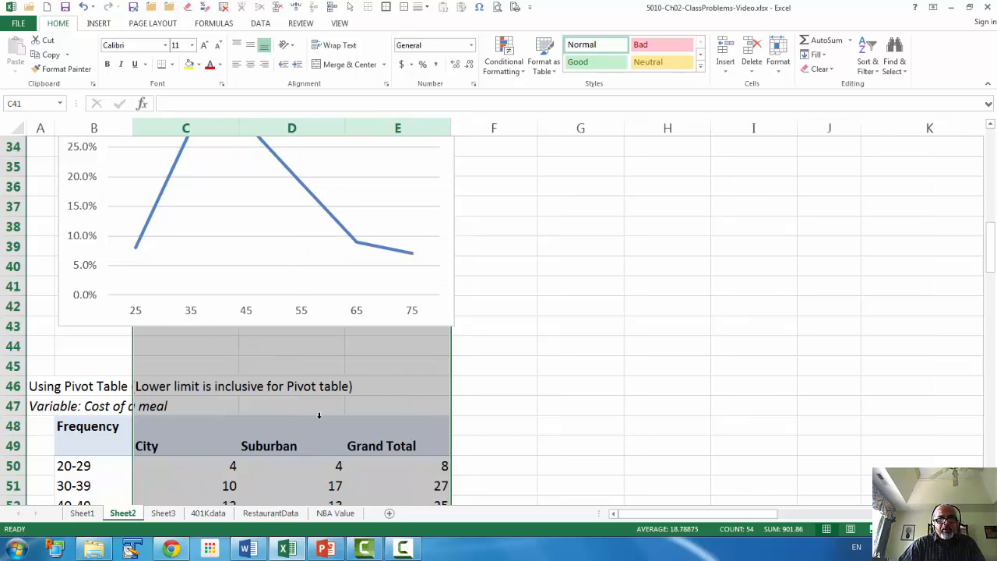
drag(155, 447, 359, 446)
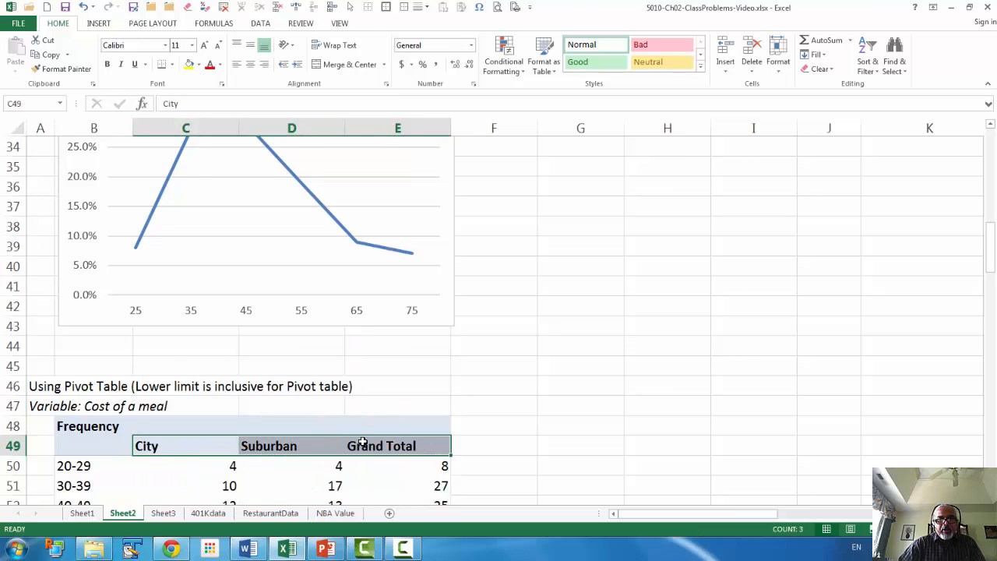
click(264, 64)
Turn off autofitting of column widths on update in the PivotTable's options
scroll(335, 287, down, 4)
right_click(224, 267)
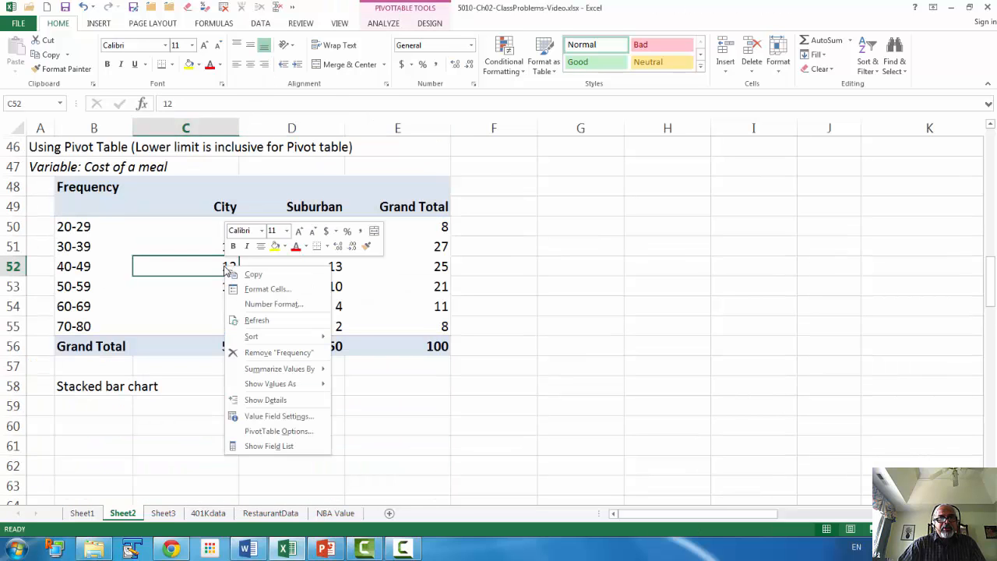
click(283, 433)
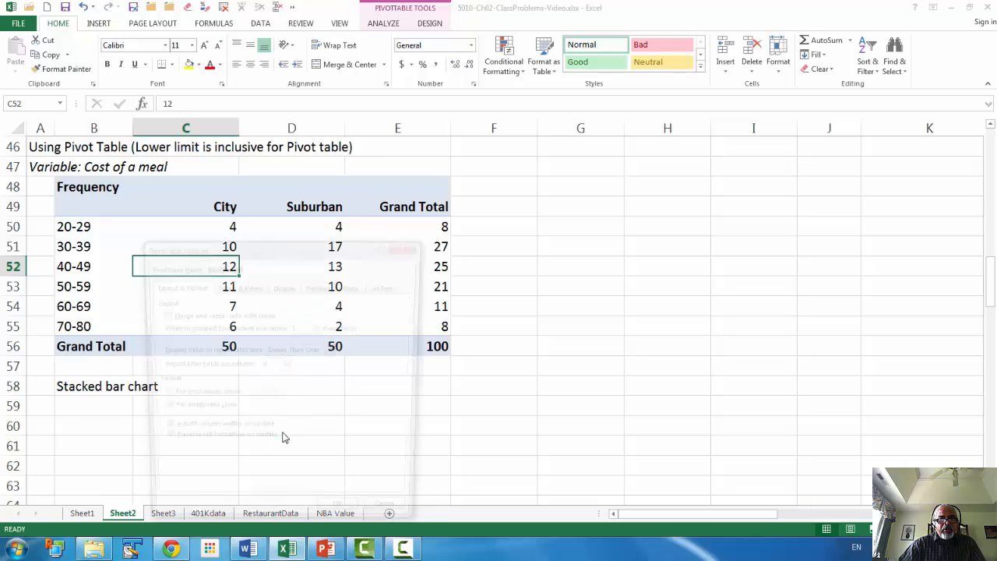
click(167, 433)
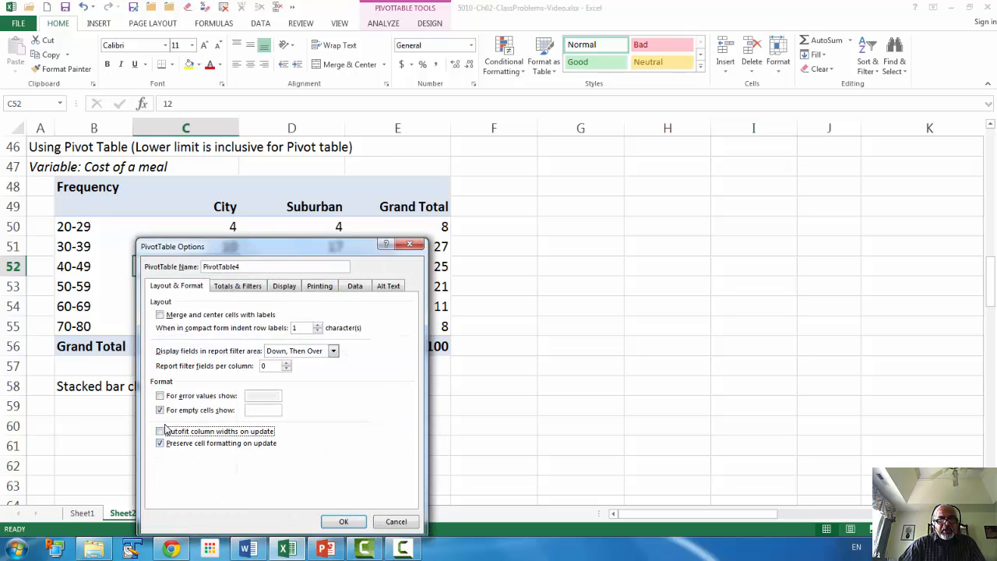
click(344, 521)
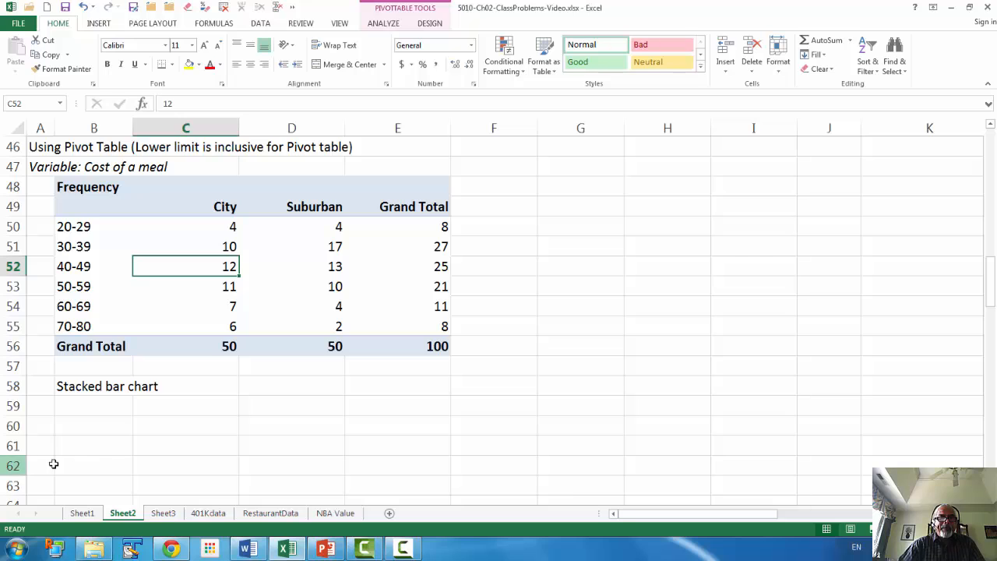
click(93, 461)
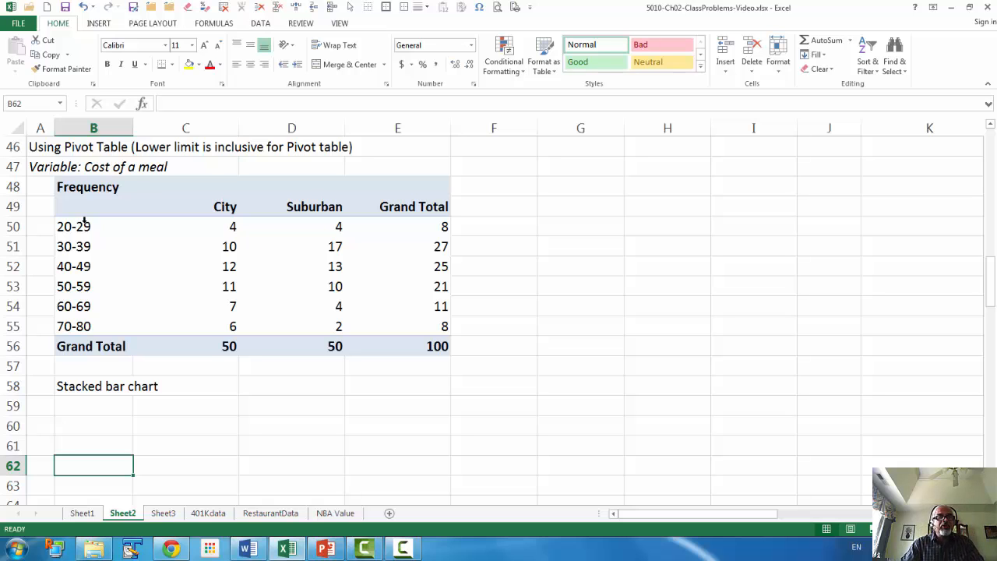
Insert a clustered column PivotChart of the cost classes by location from the PivotTable
scroll(60, 325, down, 1)
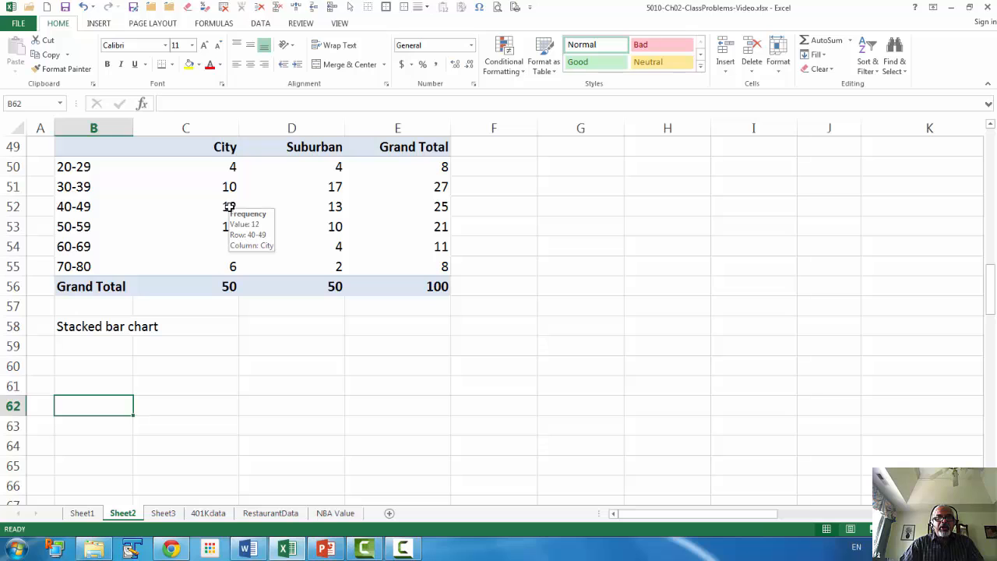
click(228, 207)
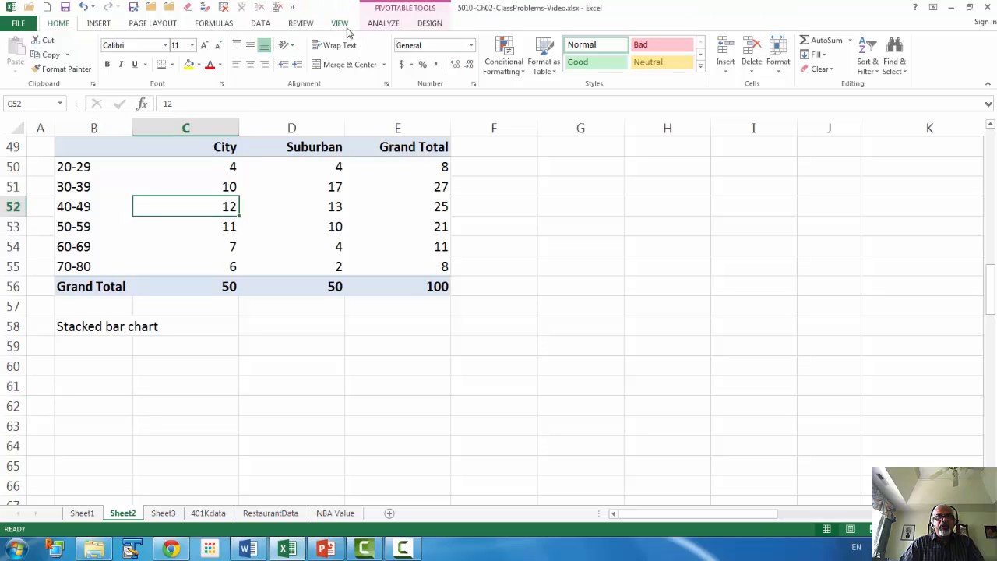
click(383, 23)
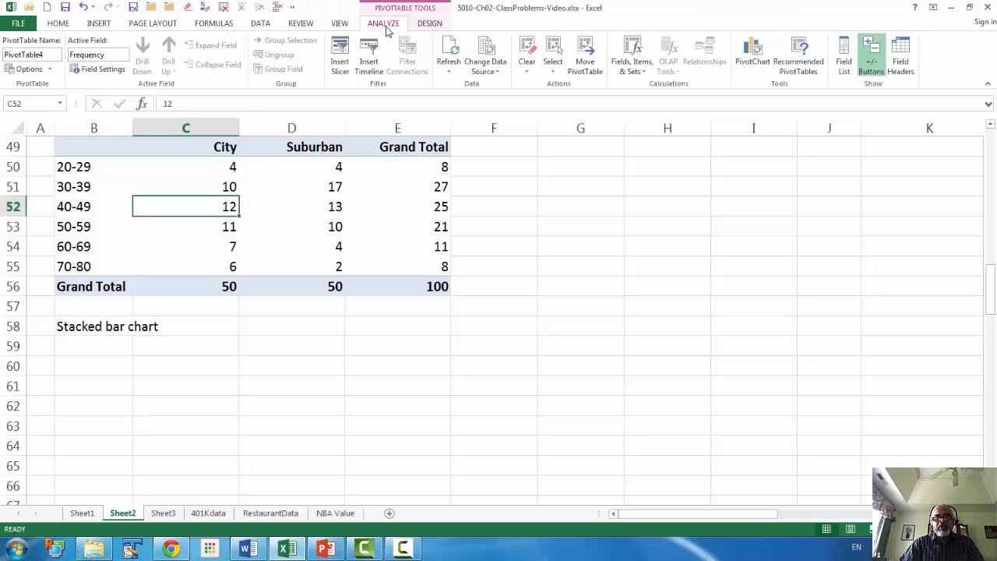
click(754, 66)
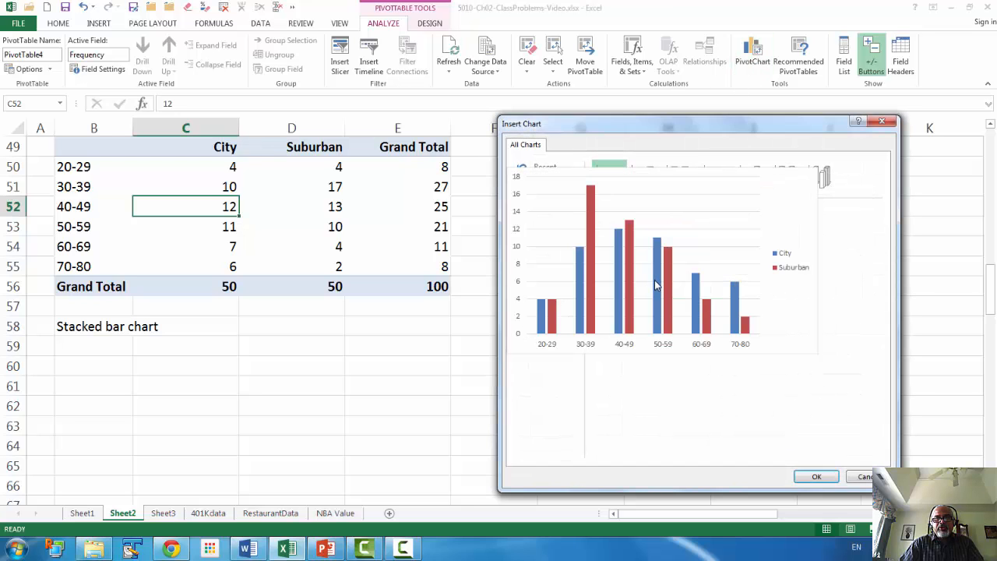
click(815, 476)
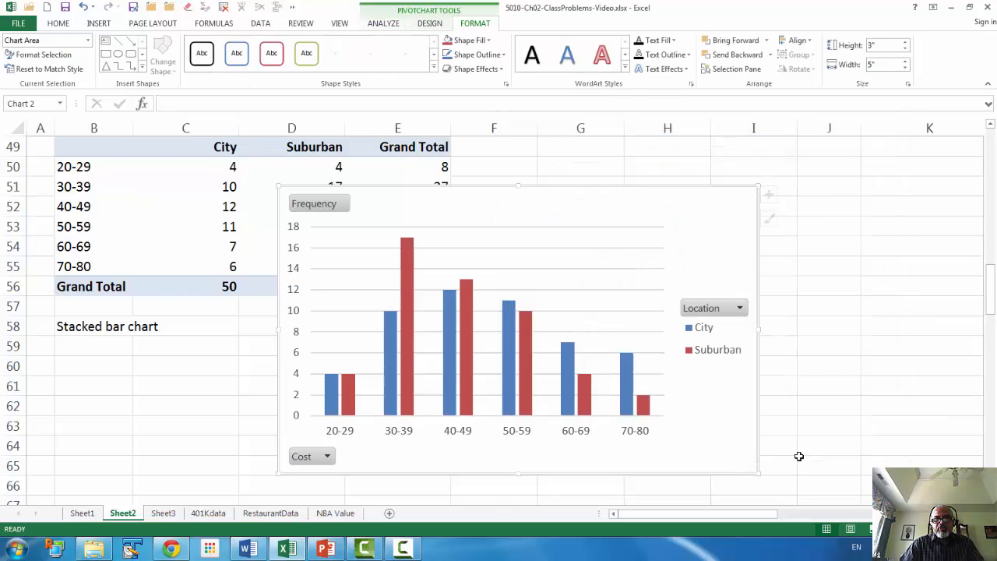
Move the PivotChart directly under the "Stacked bar chart" label, with its upper-left corner at cell B59
scroll(730, 424, down, 2)
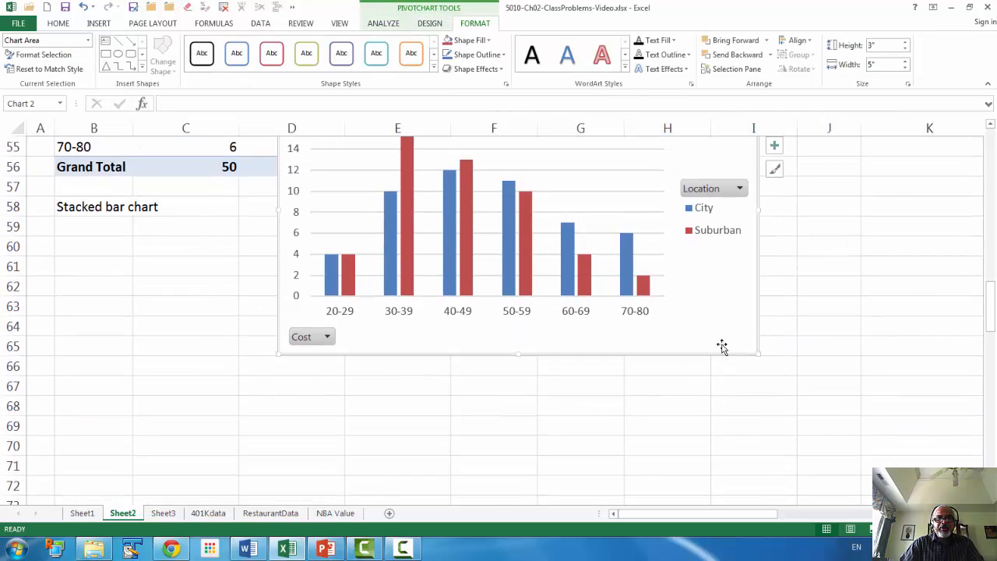
drag(750, 351, 535, 400)
scroll(381, 351, up, 2)
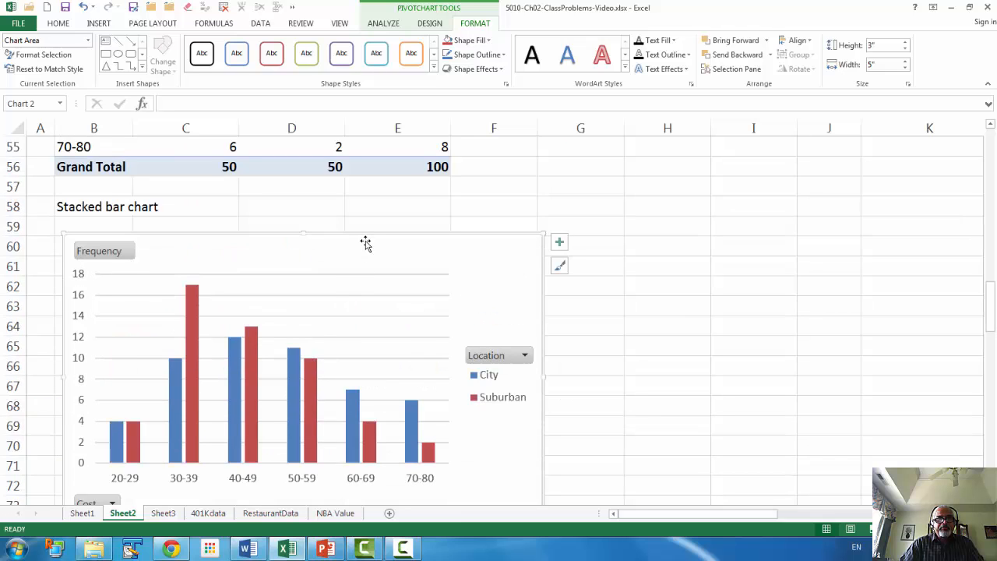
drag(365, 233, 360, 219)
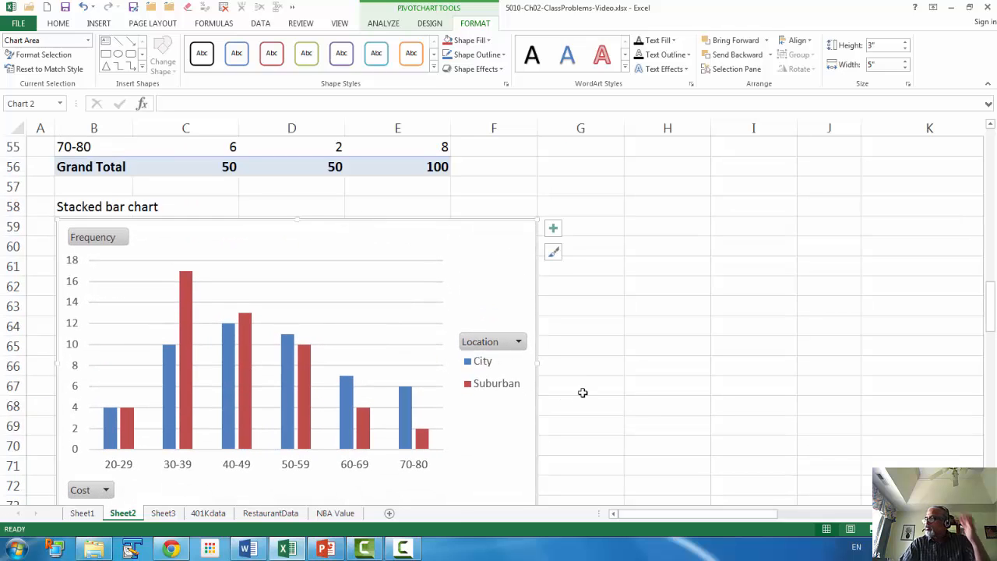
Add a chart title element to the PivotChart
click(645, 463)
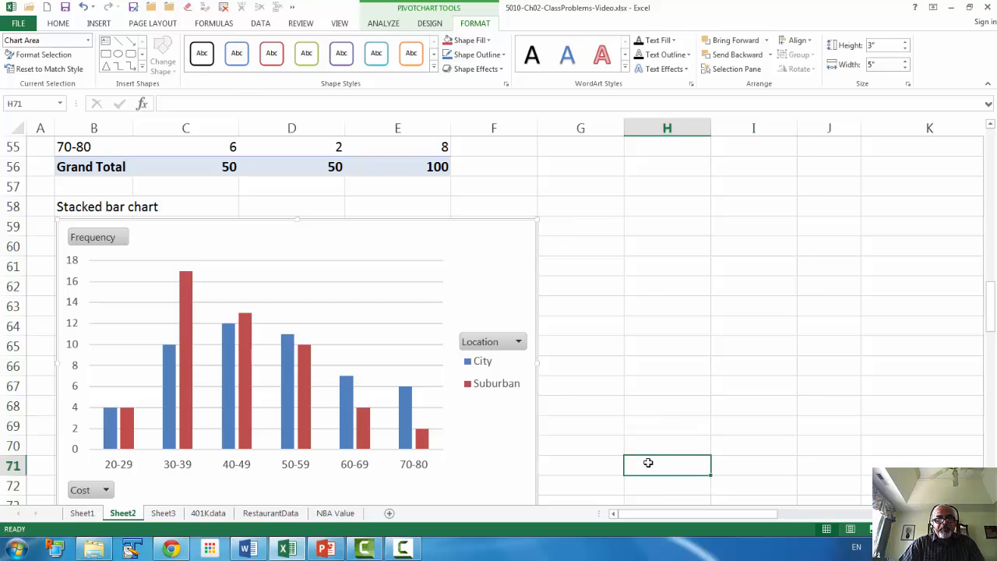
click(292, 209)
click(514, 225)
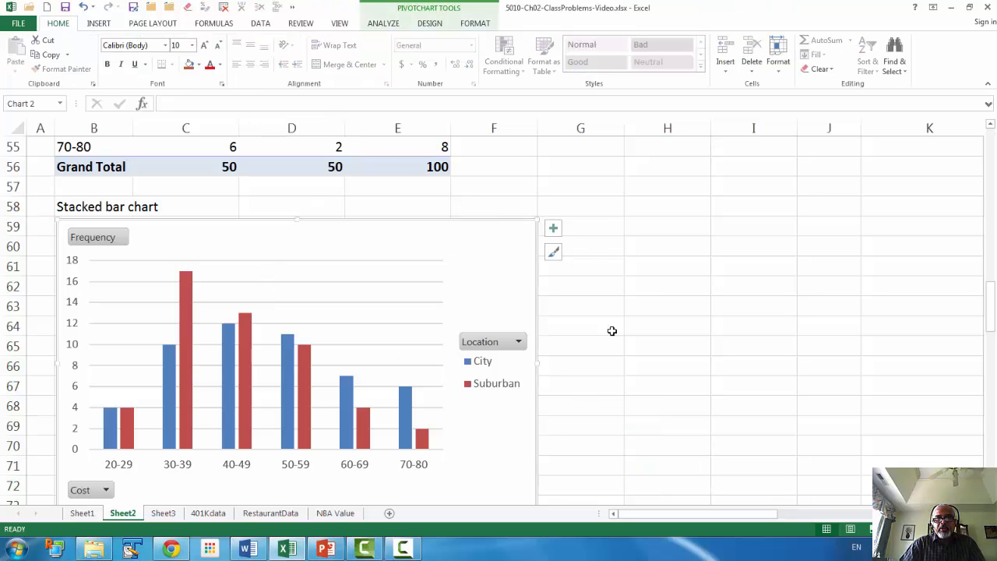
click(554, 229)
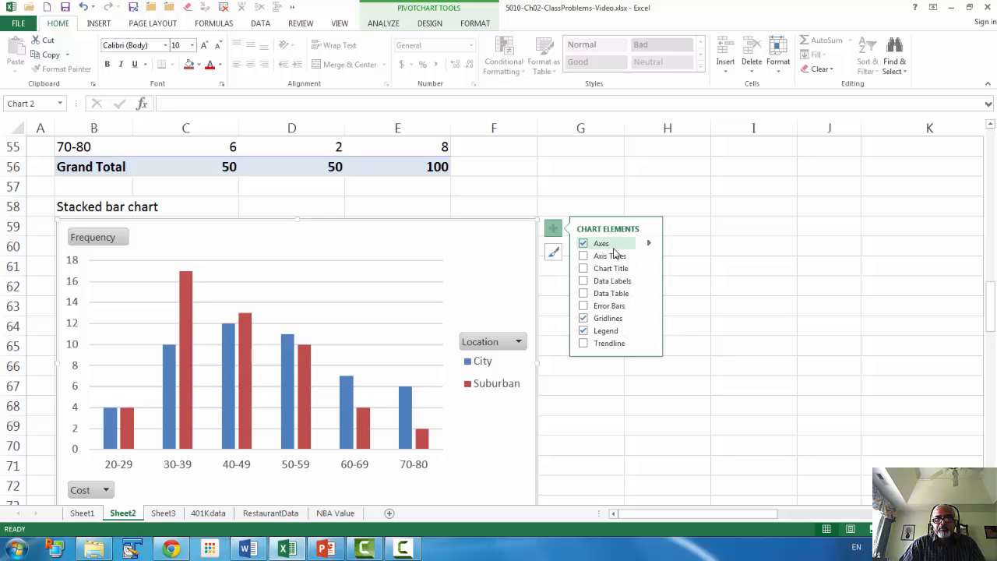
click(615, 268)
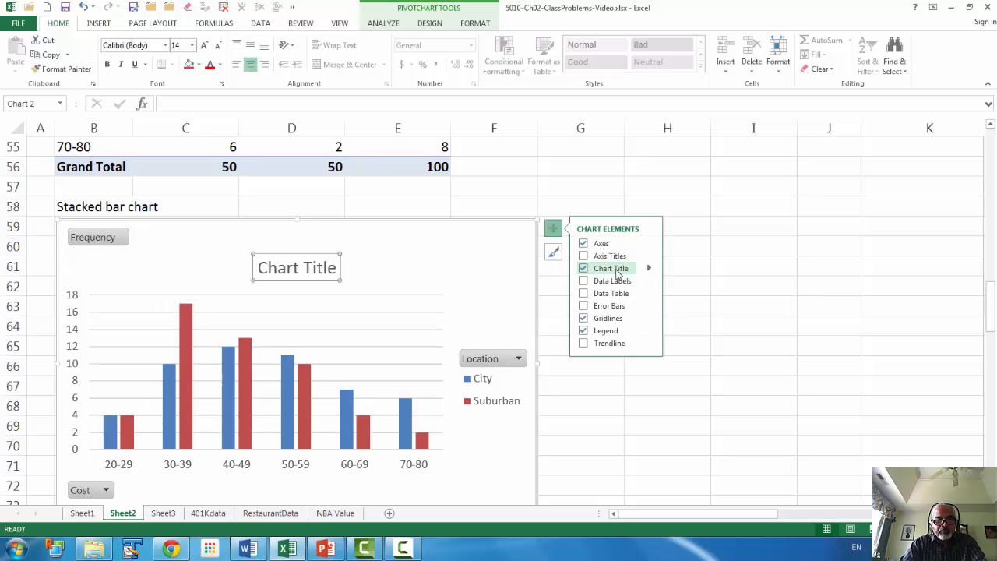
Set the PivotChart's title text to "Cost of a meal"
text(Co)
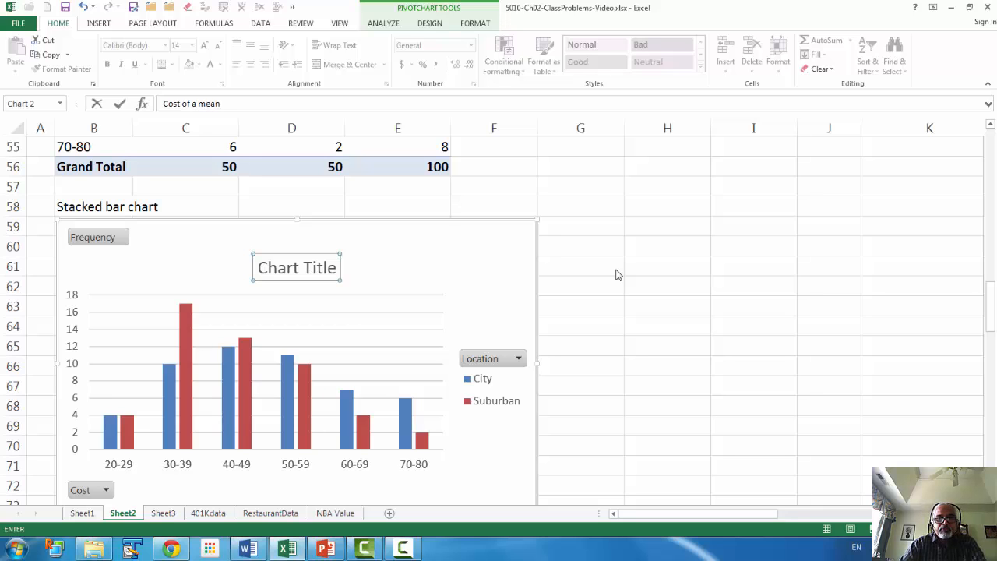
text(st of a meal)
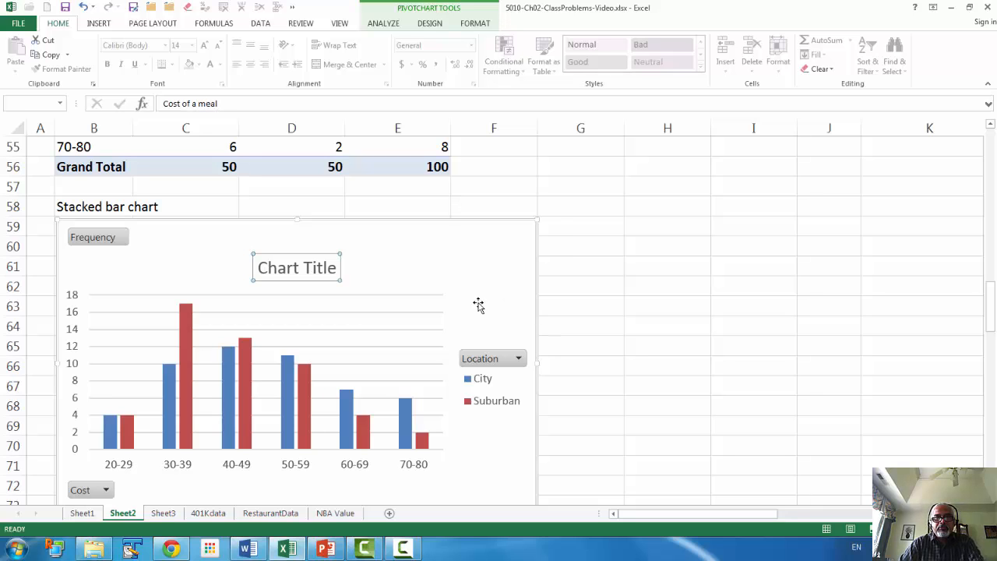
key(Return)
Add axis titles to the PivotChart and name the horizontal axis "Cost $"
click(556, 233)
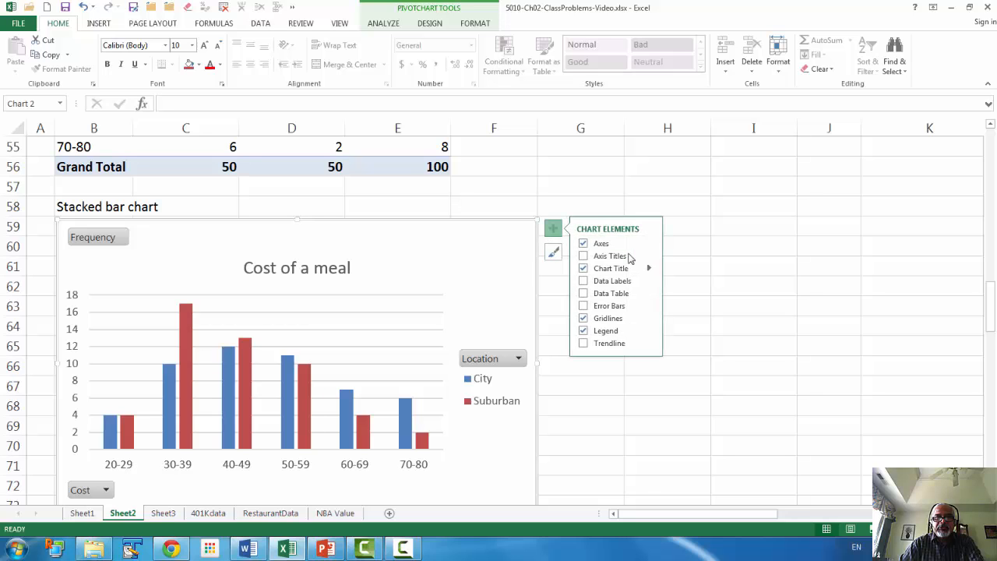
click(628, 258)
click(304, 459)
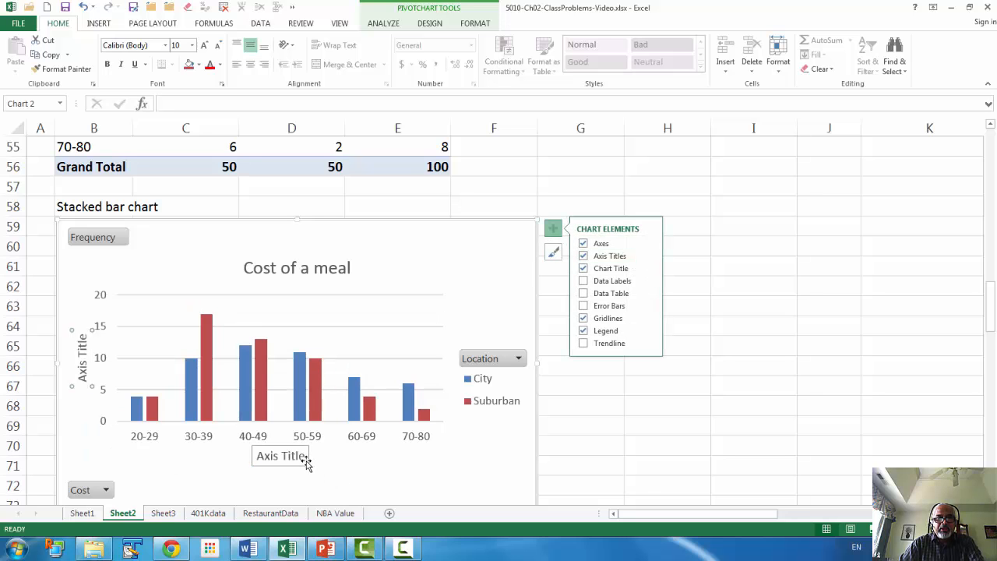
text(Cost $)
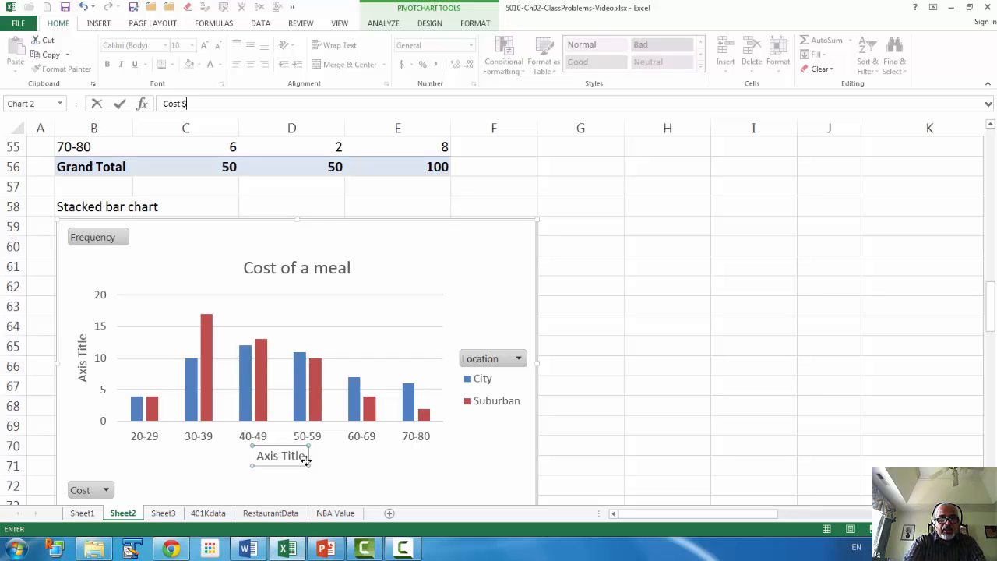
Name the PivotChart's vertical axis "Frequency" and deselect the chart
click(81, 373)
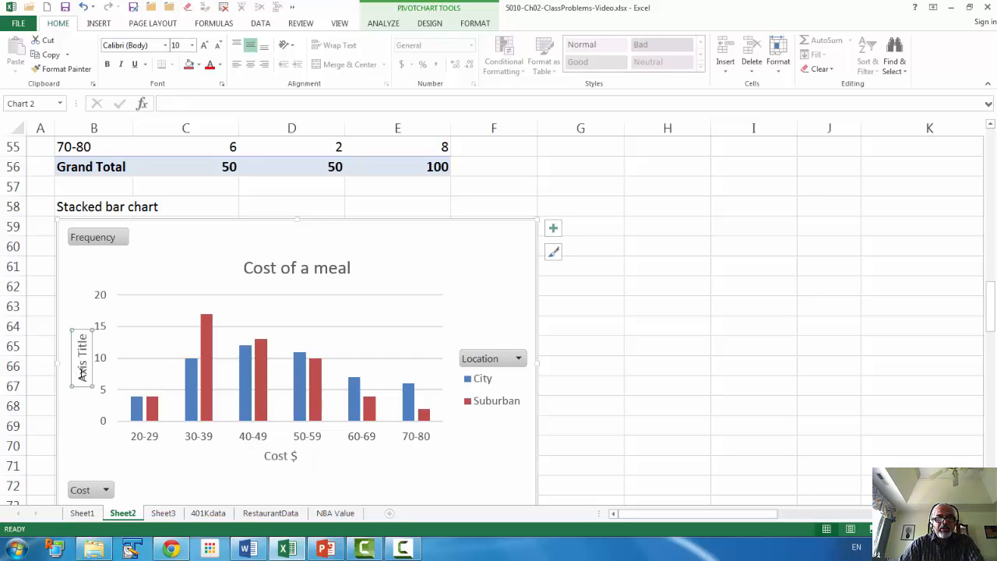
text(Frequency)
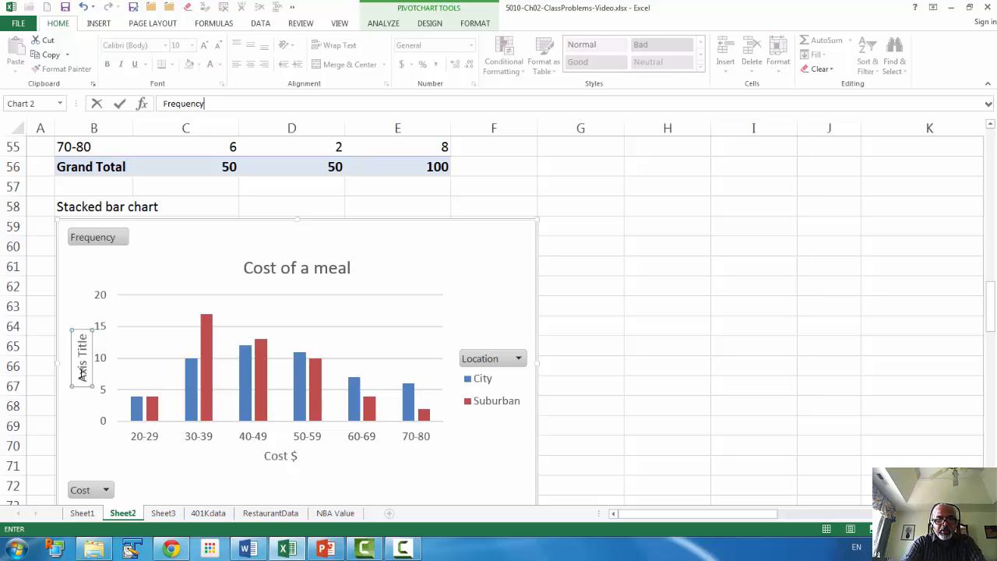
key(Return)
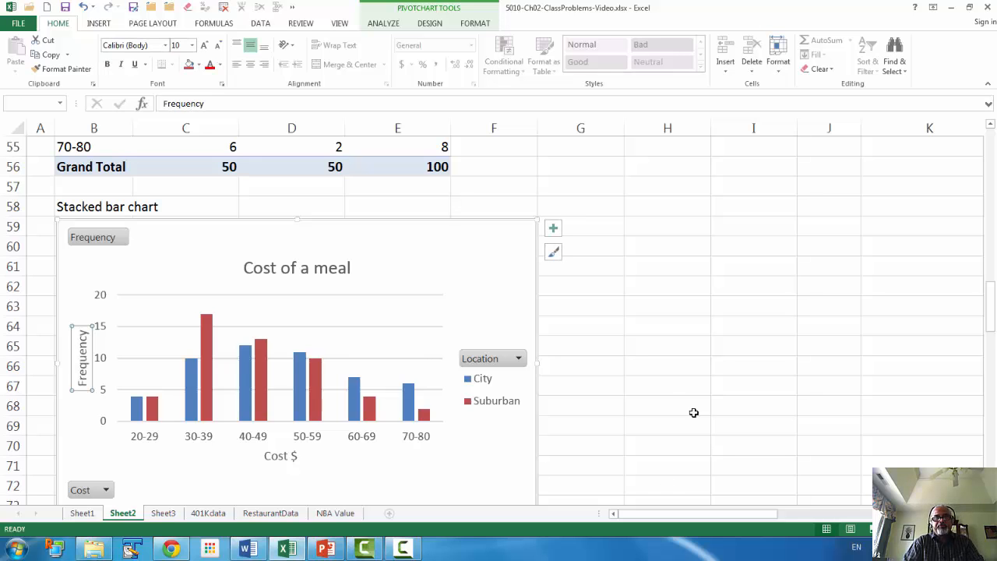
click(670, 391)
scroll(327, 438, down, 1)
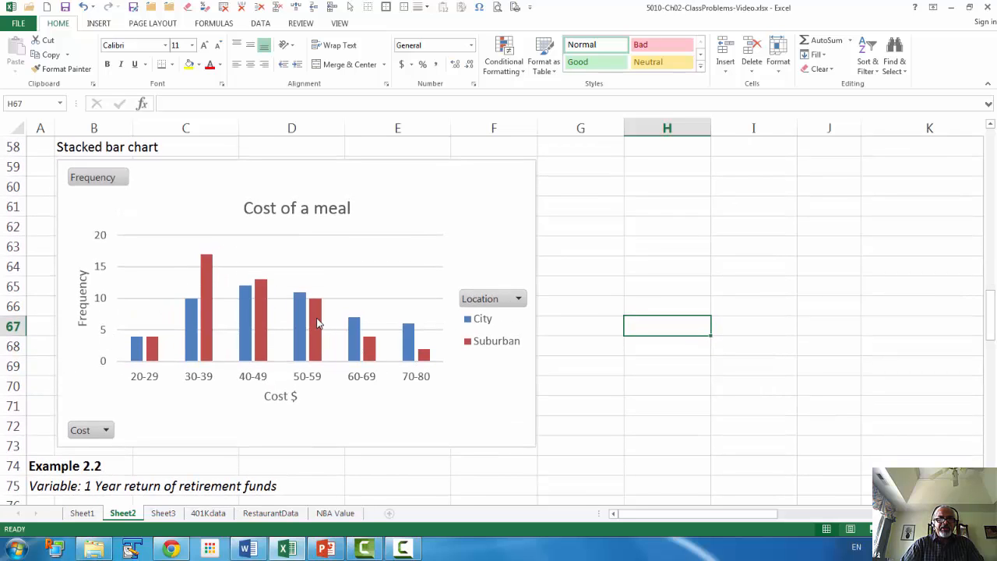
mouse_move(317, 325)
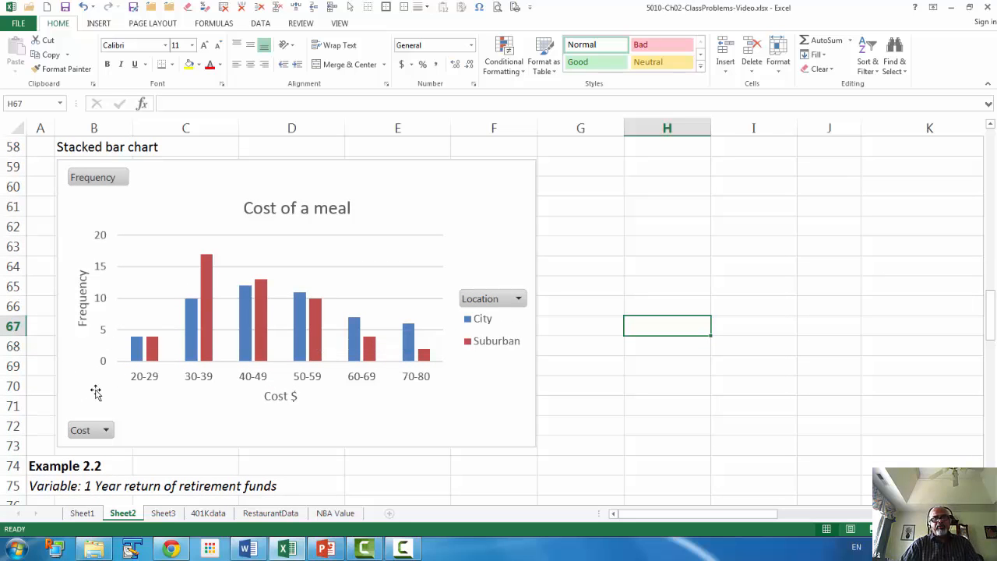